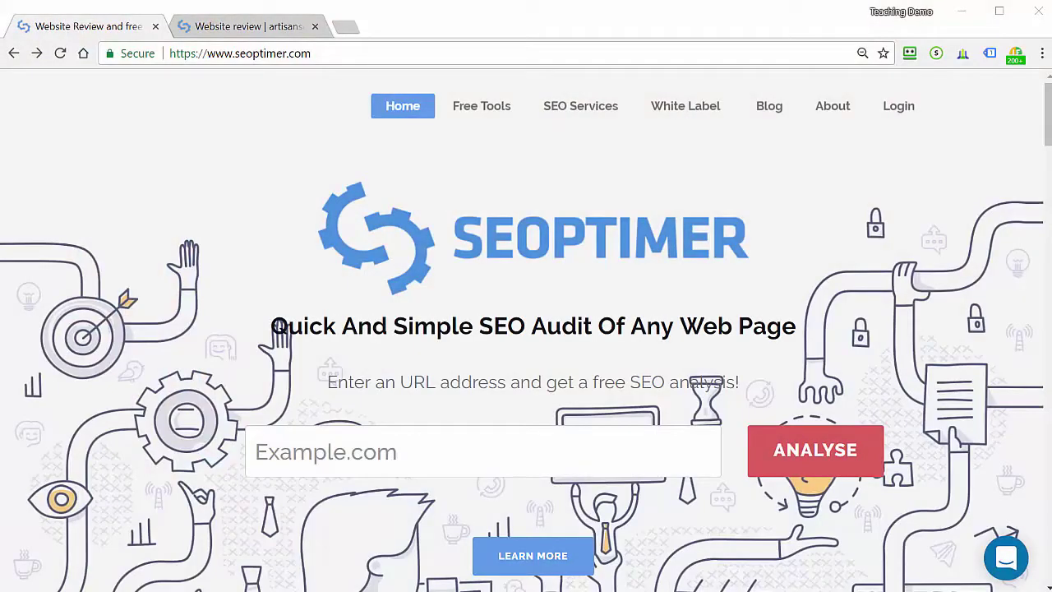
# Scroll the SEOptimer home page down and back up, with the audit entry box still empty.
pyautogui.scroll(-4, 853, 374)
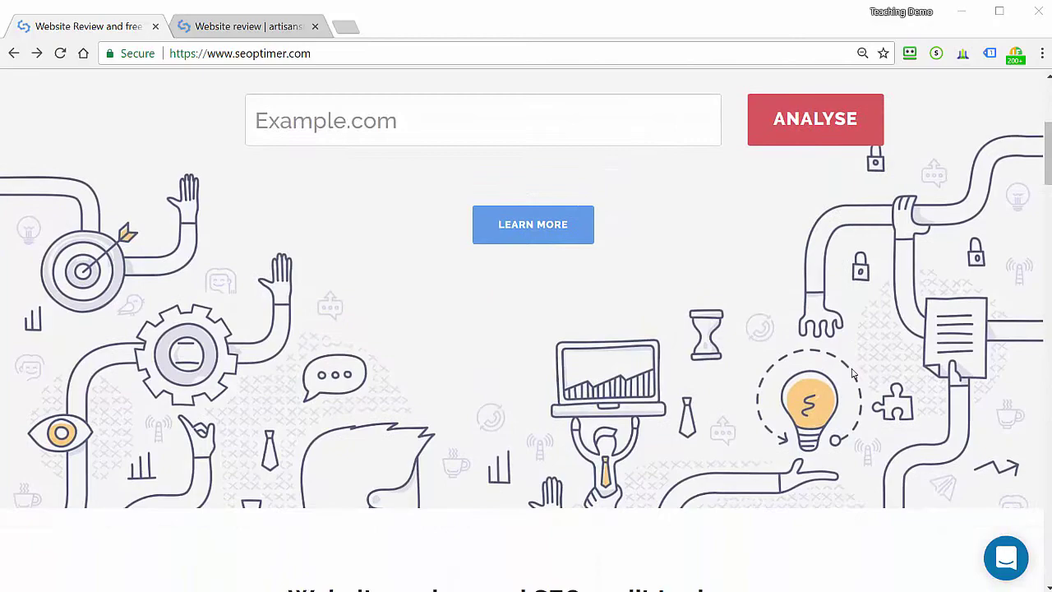
pyautogui.scroll(-3, 853, 374)
pyautogui.scroll(6, 853, 374)
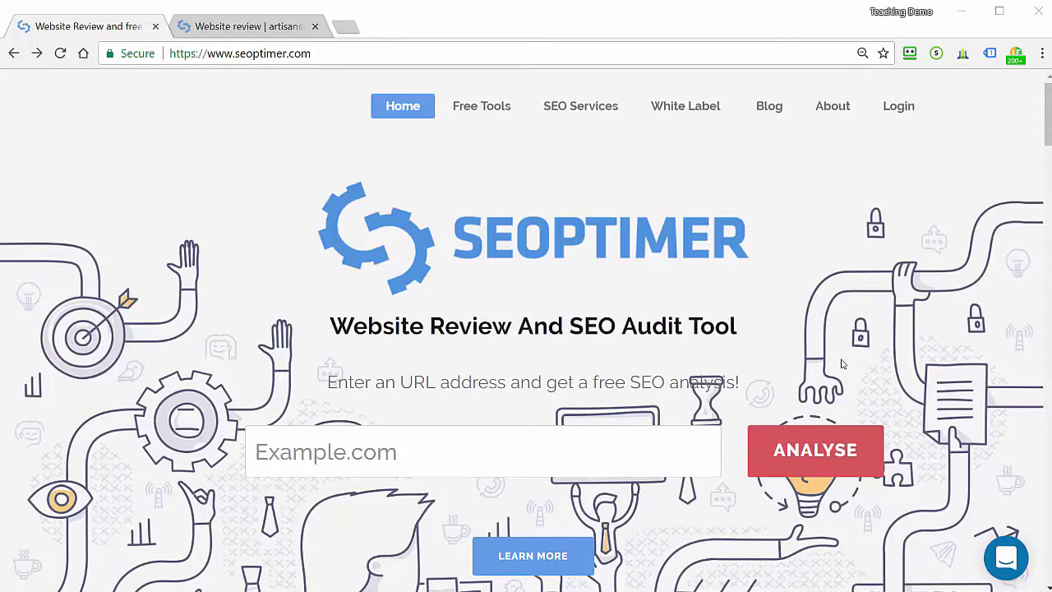
pyautogui.click(248, 27)
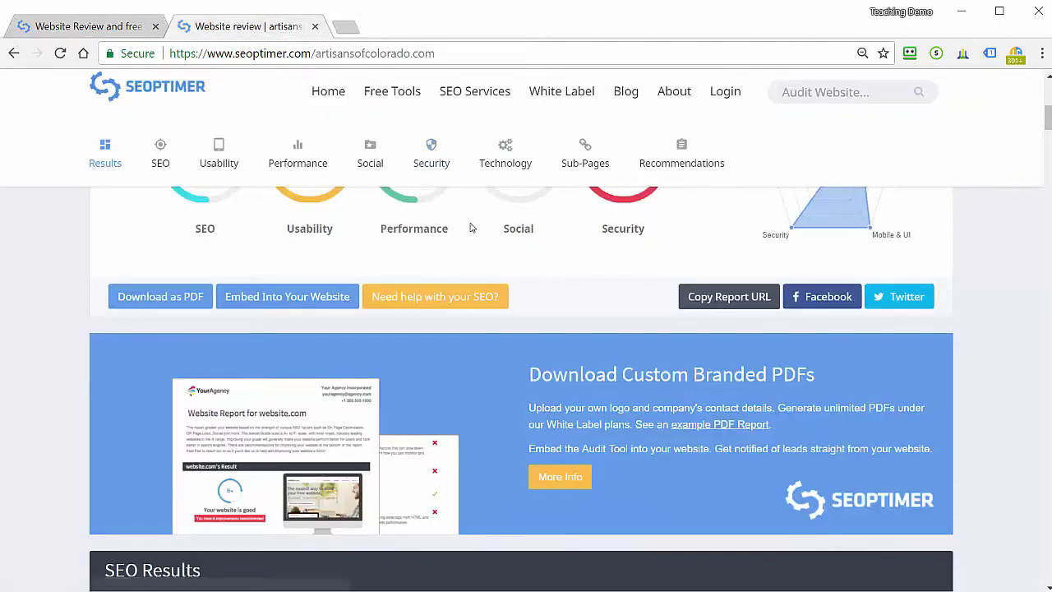
pyautogui.scroll(5, 474, 227)
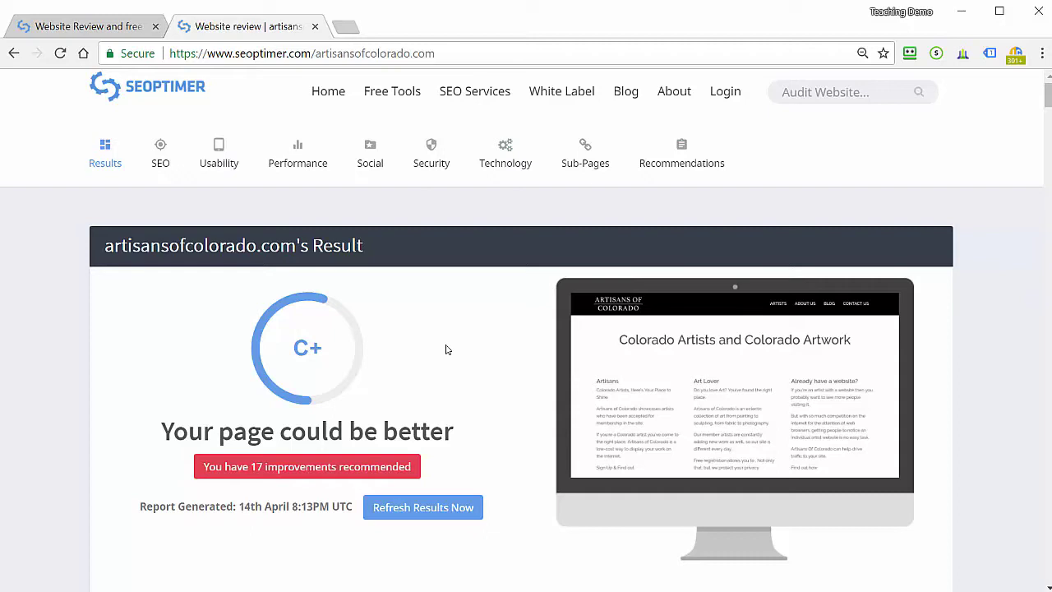
pyautogui.scroll(-3, 447, 350)
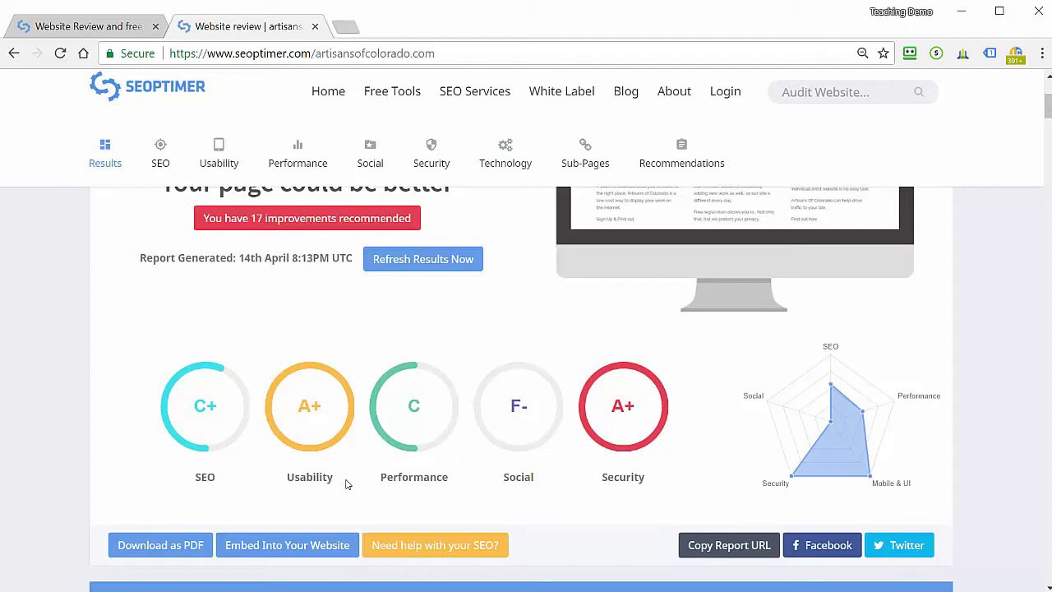
pyautogui.scroll(-1, 346, 484)
pyautogui.scroll(-1, 346, 484)
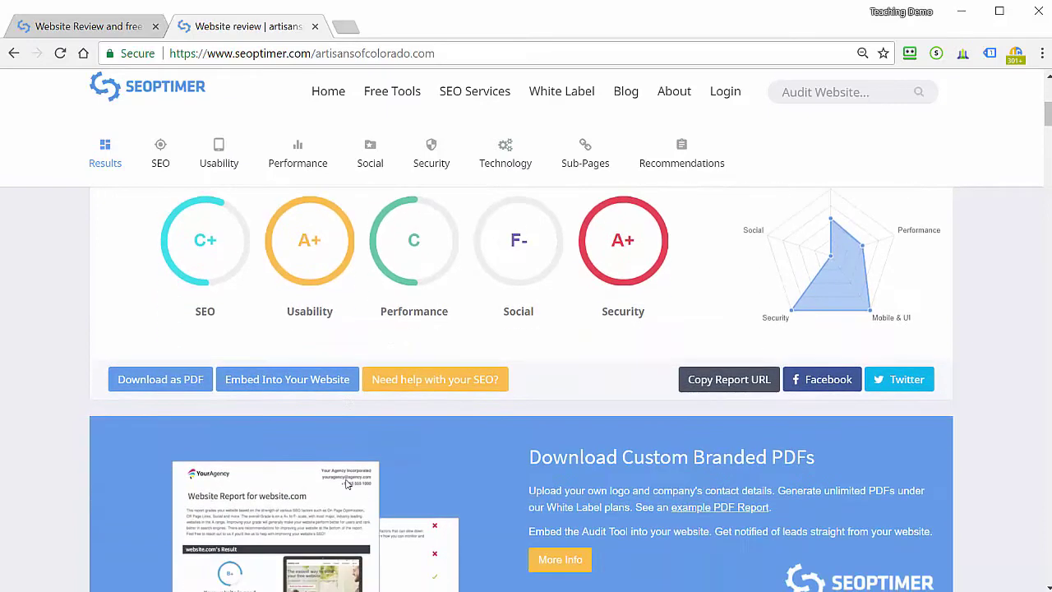
pyautogui.scroll(-3, 346, 484)
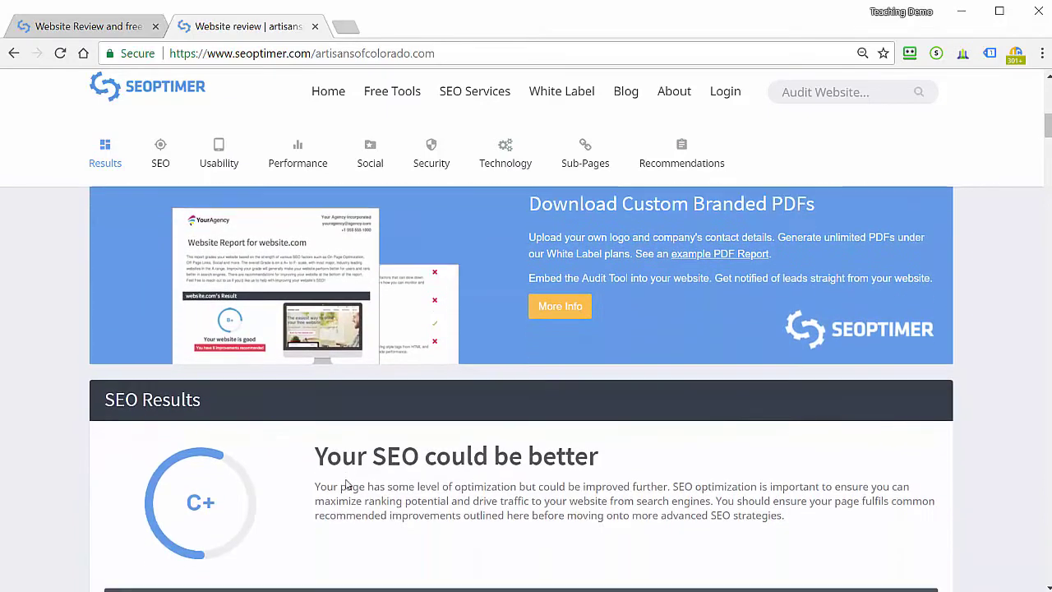
pyautogui.scroll(-2, 346, 484)
pyautogui.scroll(-2, 346, 484)
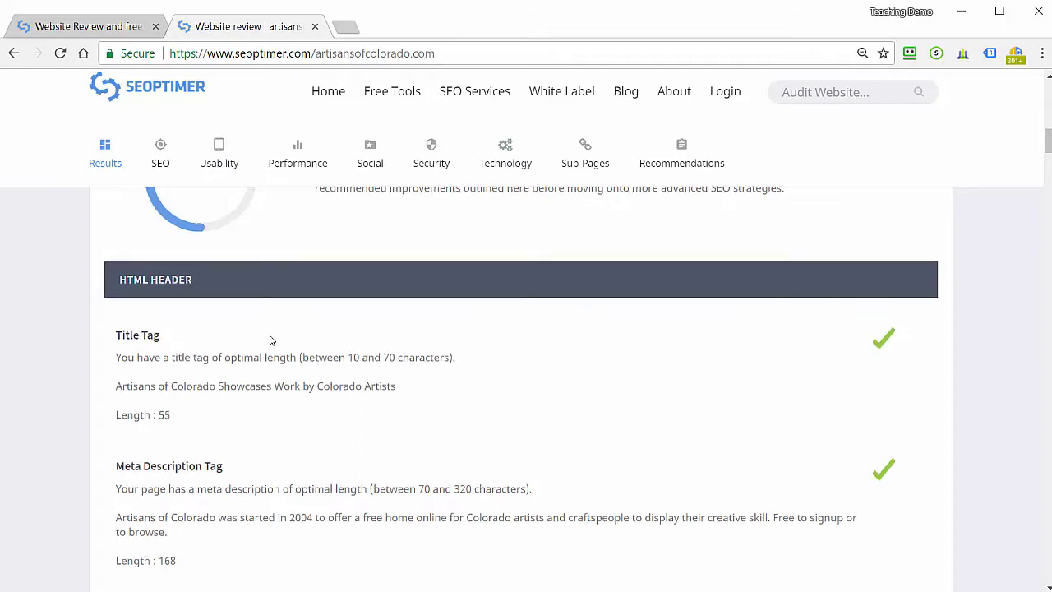
pyautogui.scroll(-1, 270, 340)
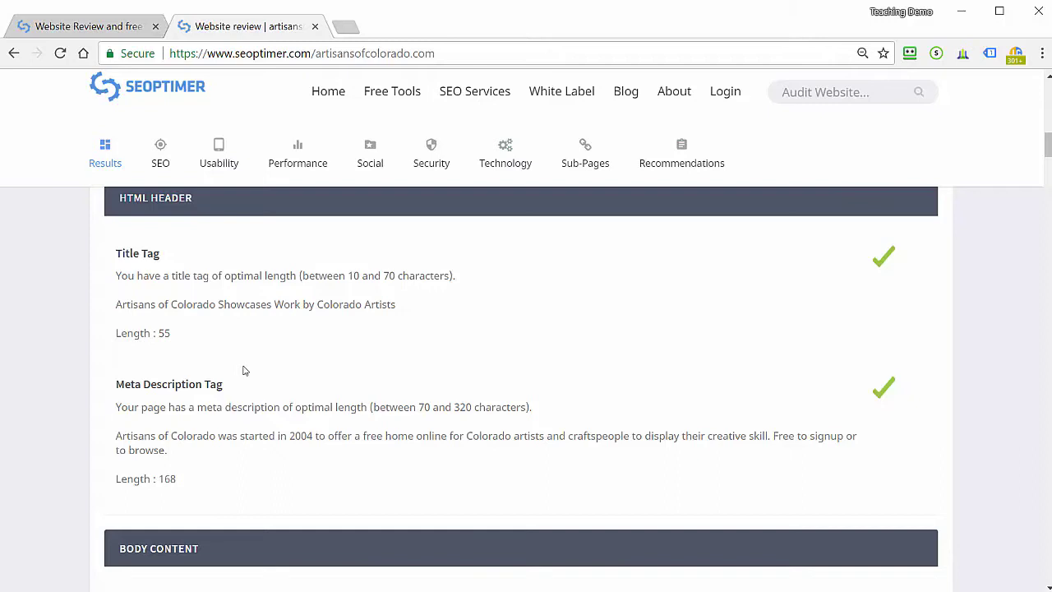
pyautogui.scroll(-2, 244, 371)
pyautogui.scroll(-2, 244, 371)
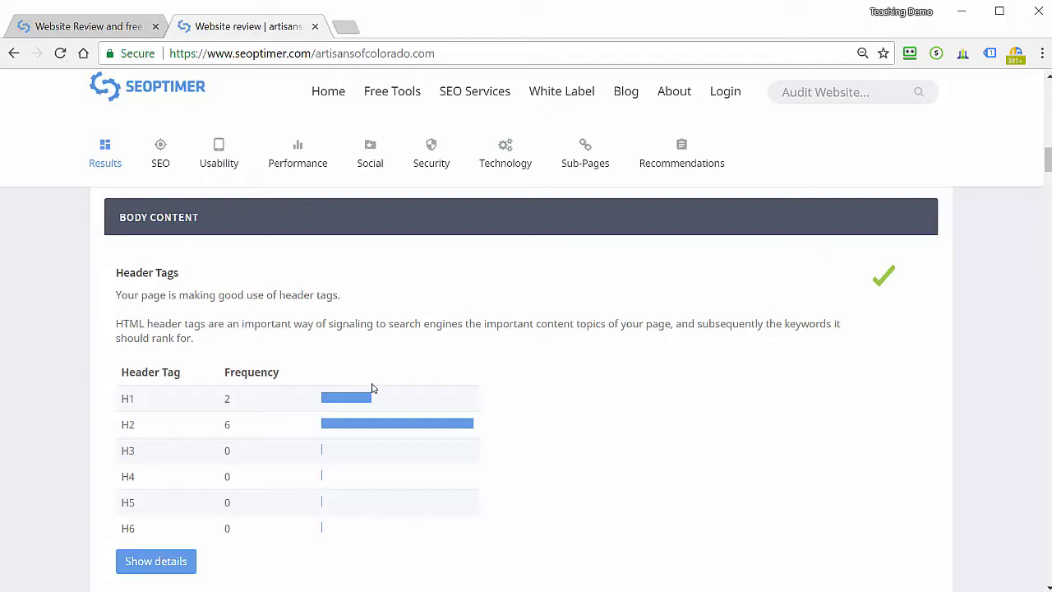
pyautogui.scroll(-1, 371, 388)
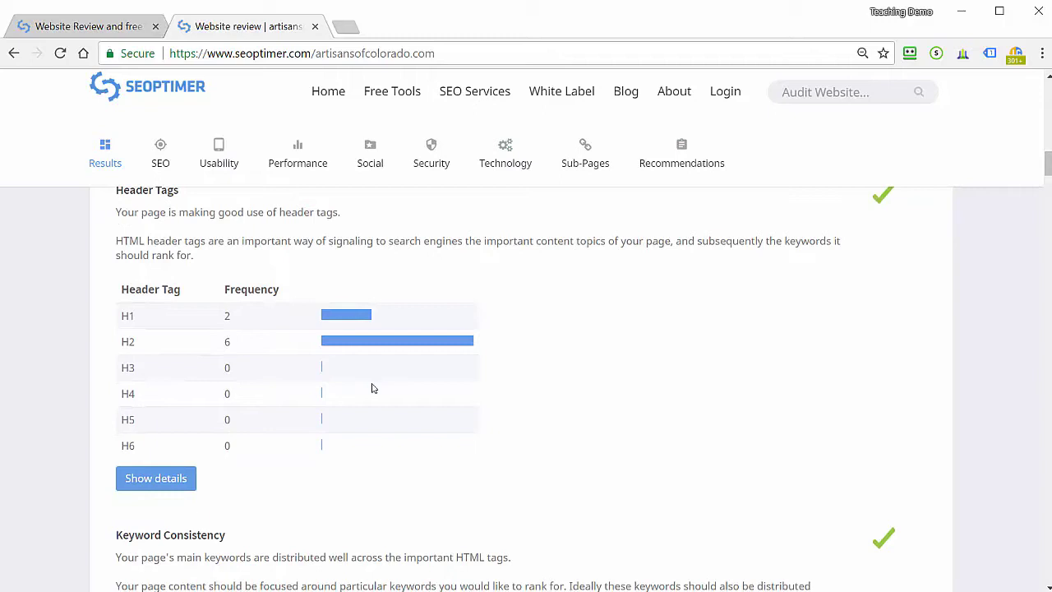
pyautogui.click(152, 480)
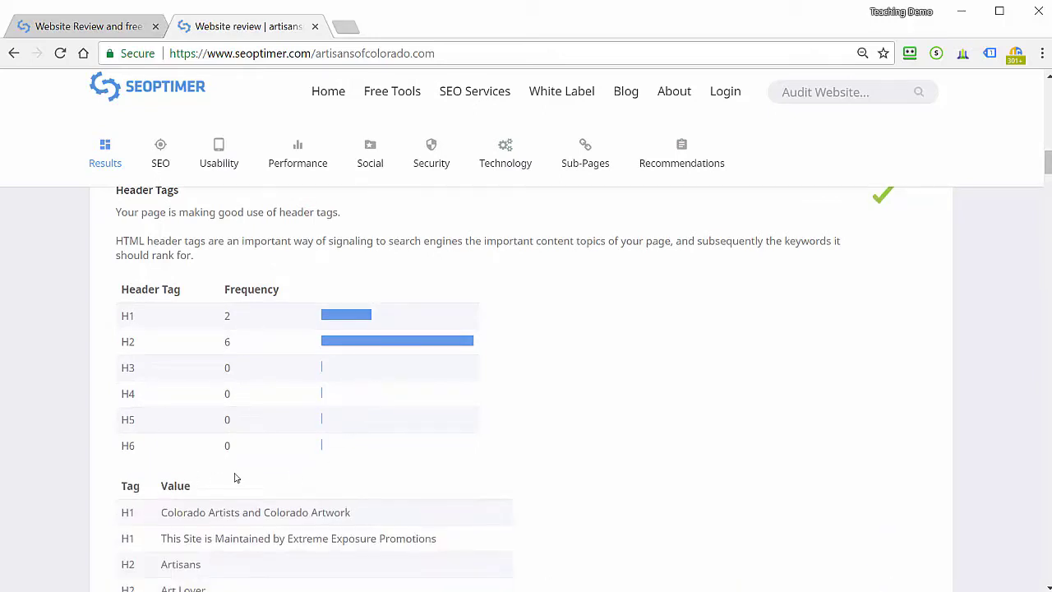
pyautogui.scroll(-1, 357, 482)
pyautogui.scroll(-2, 359, 472)
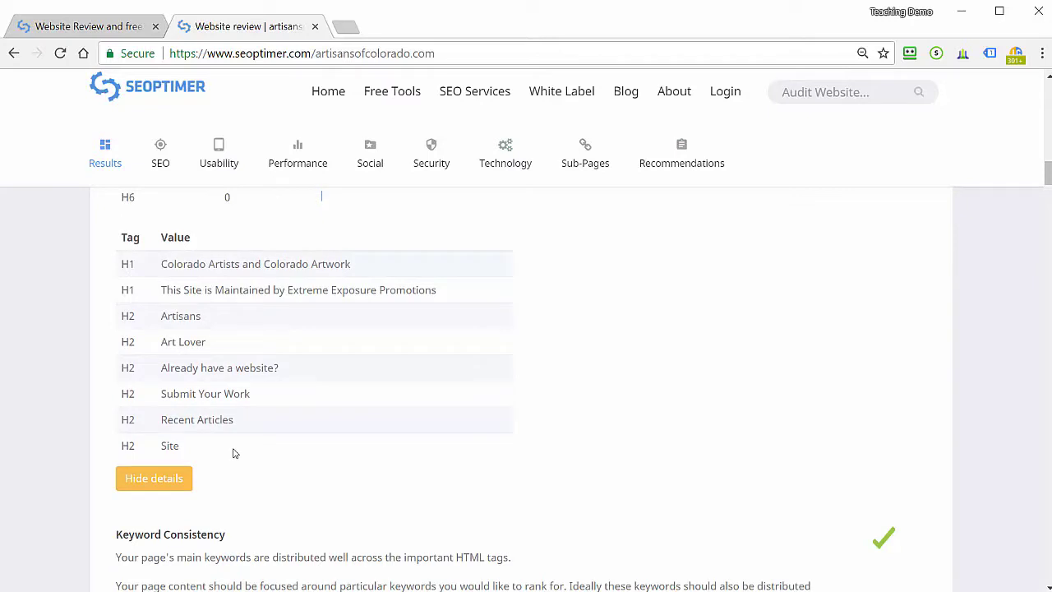
pyautogui.click(155, 478)
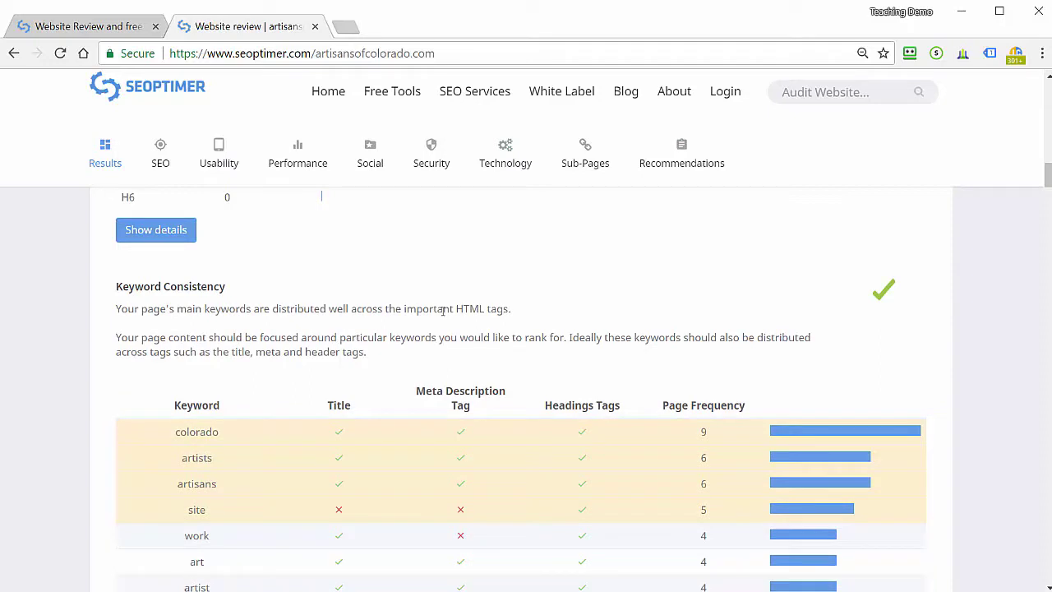
pyautogui.scroll(-1, 443, 310)
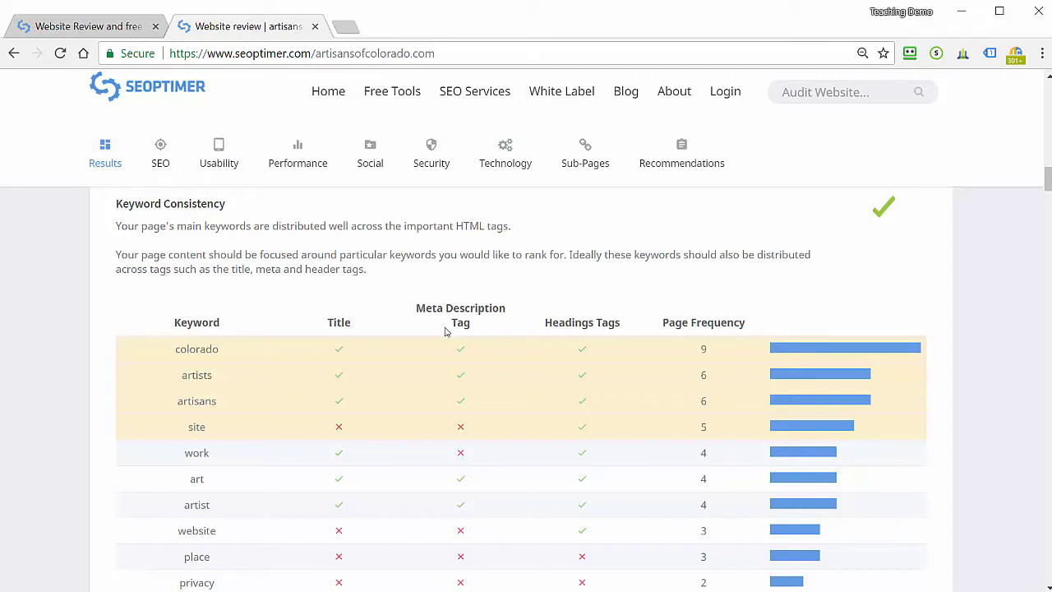
pyautogui.scroll(-1, 444, 331)
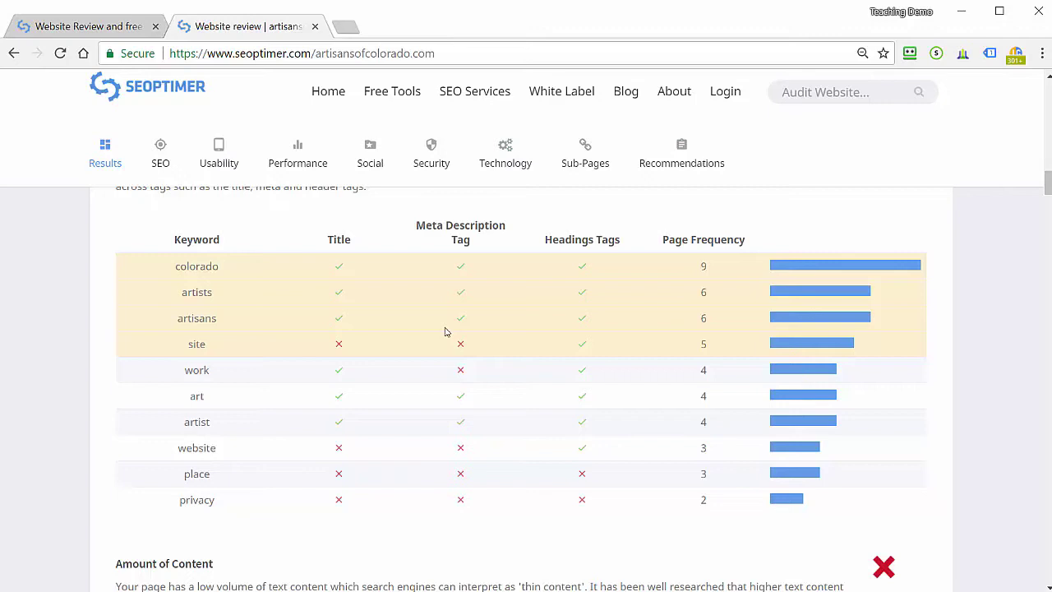
pyautogui.scroll(-1, 445, 331)
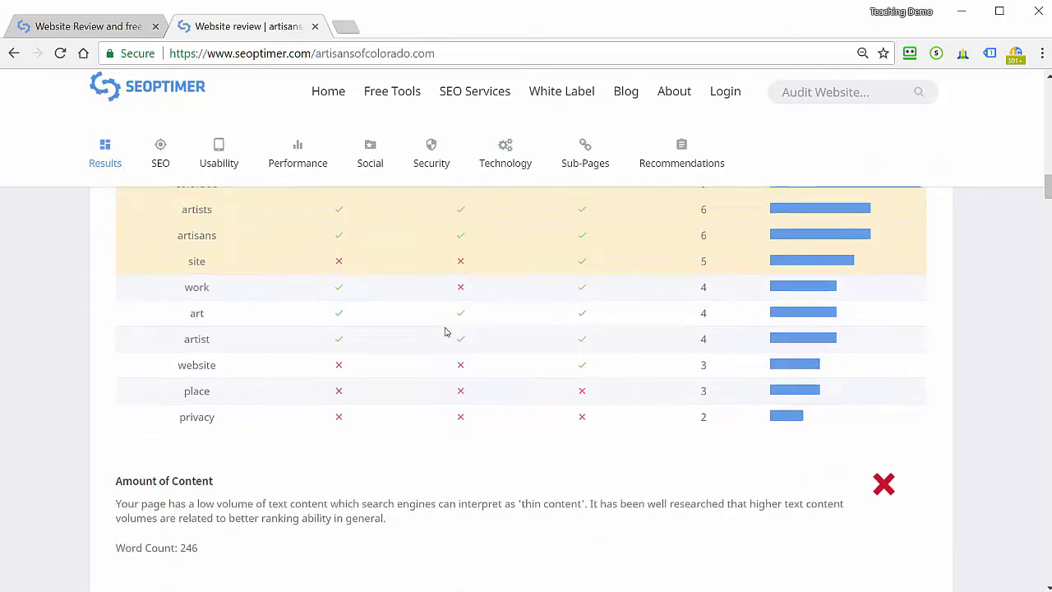
pyautogui.scroll(-1, 444, 331)
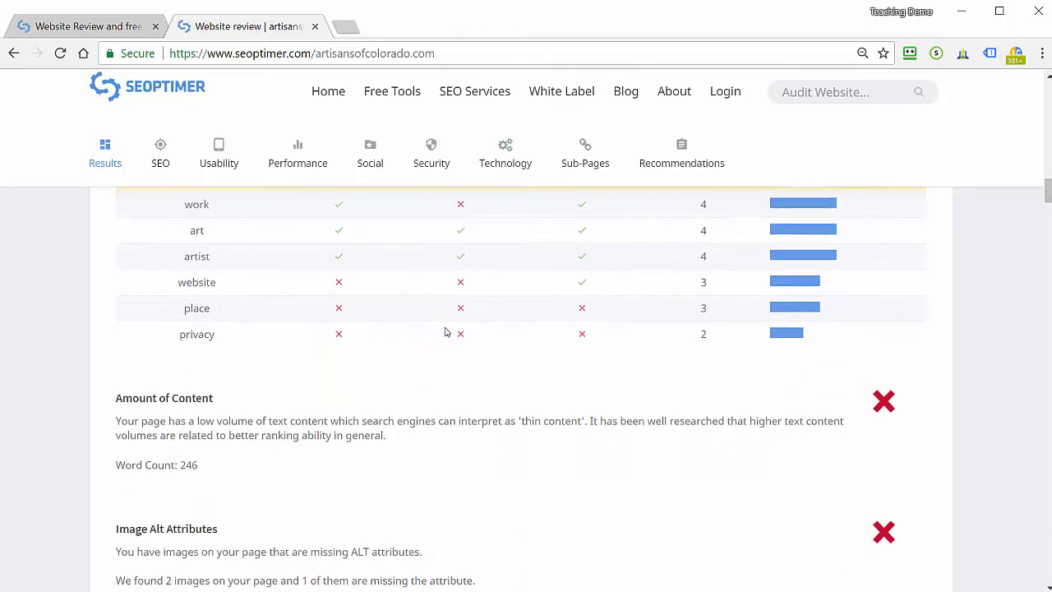
pyautogui.scroll(-1, 445, 331)
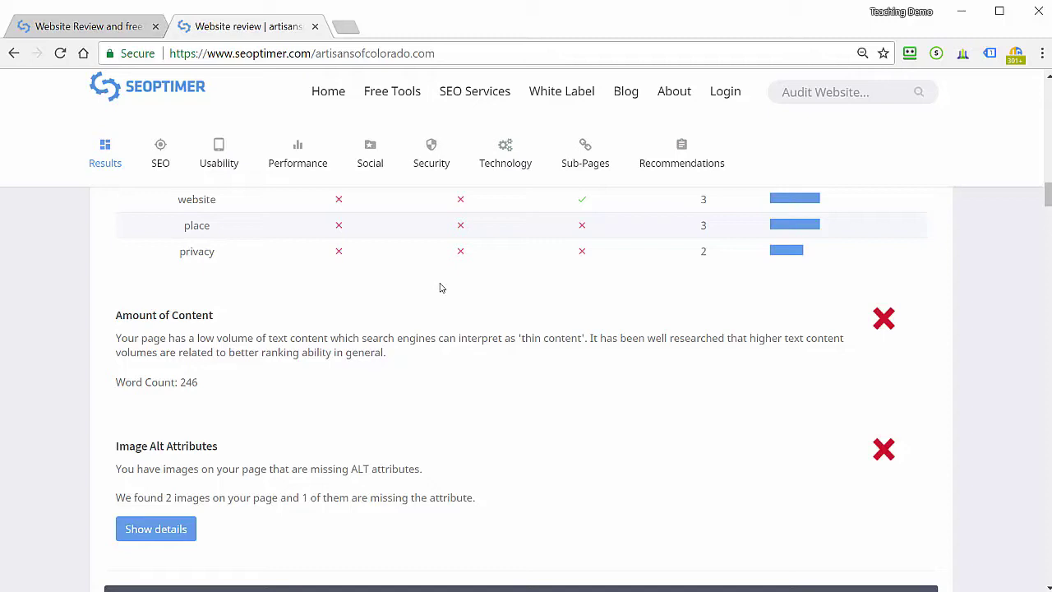
# Reveal new-logo-300x101.png as missing alt text, then review backlinks: 8 external, 9 total, DA 19.
pyautogui.scroll(-2, 440, 288)
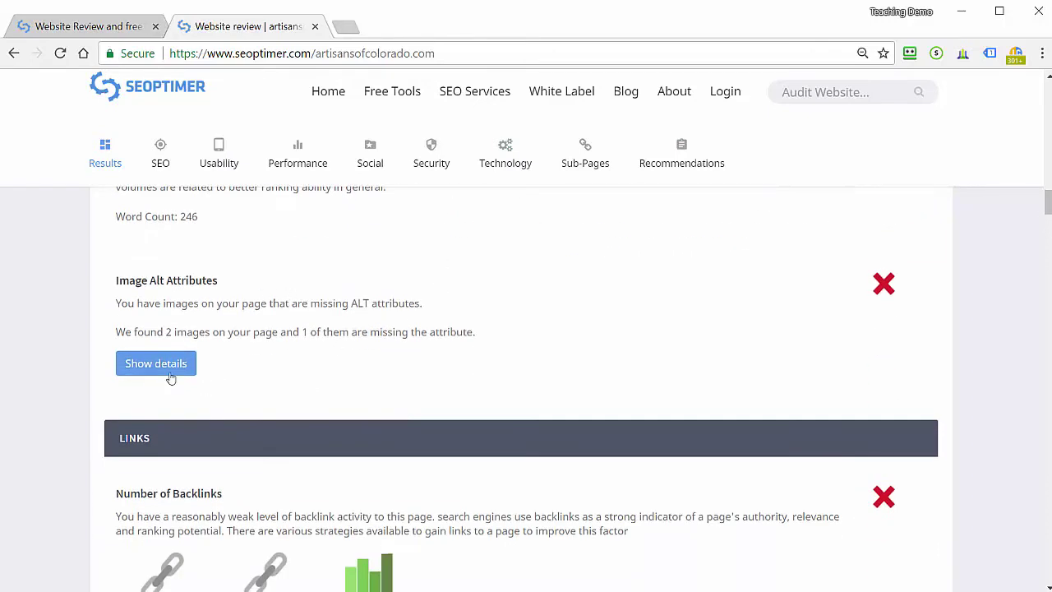
pyautogui.click(159, 366)
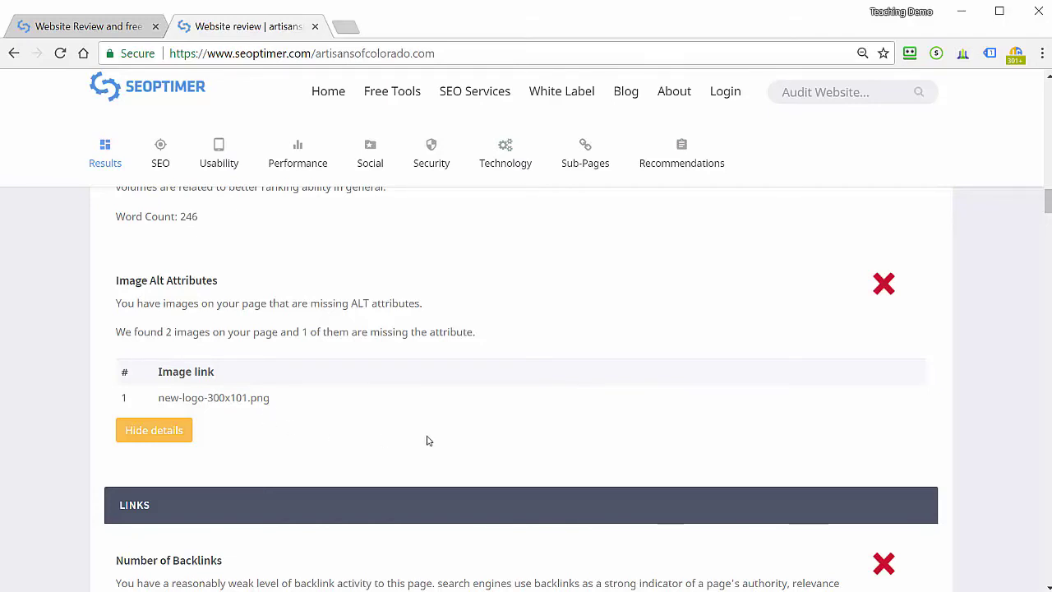
pyautogui.scroll(-1, 426, 440)
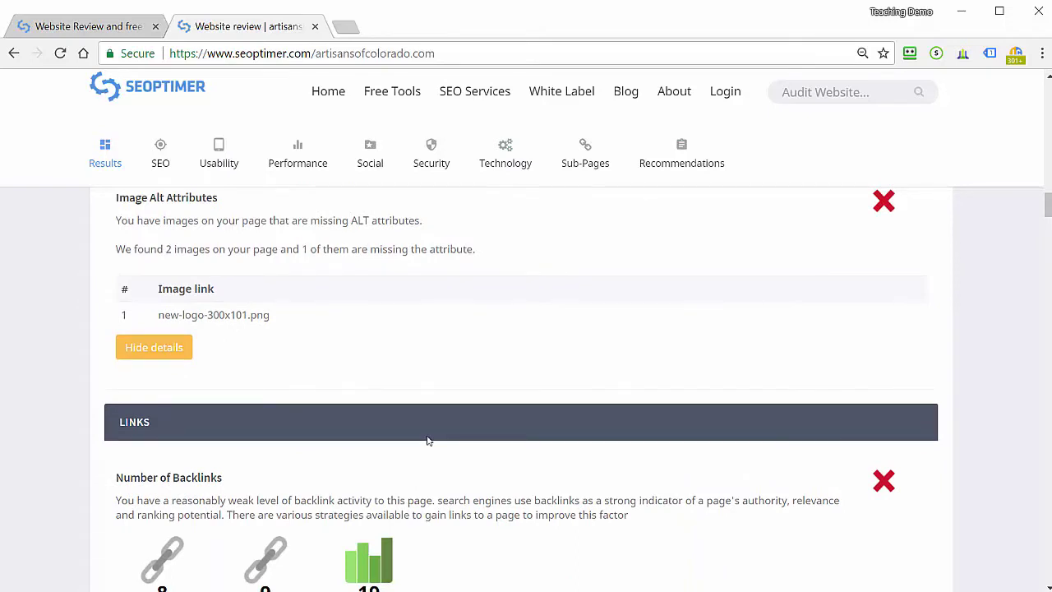
pyautogui.scroll(-2, 426, 441)
pyautogui.scroll(-1, 427, 440)
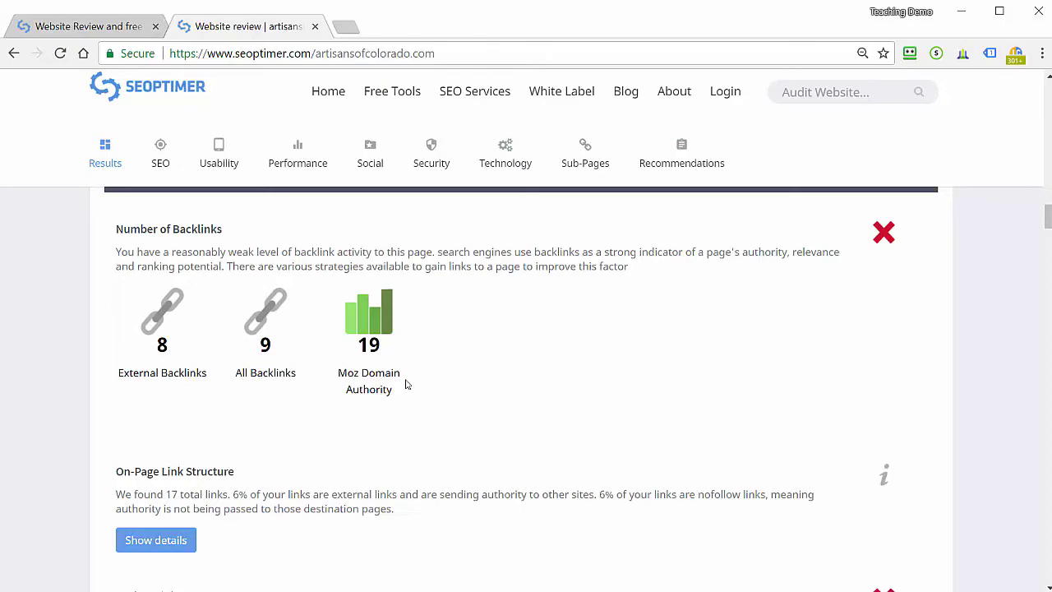
# Expand On-Page Link Structure to list all 17 links with internal/external type and follow status.
pyautogui.scroll(-1, 406, 383)
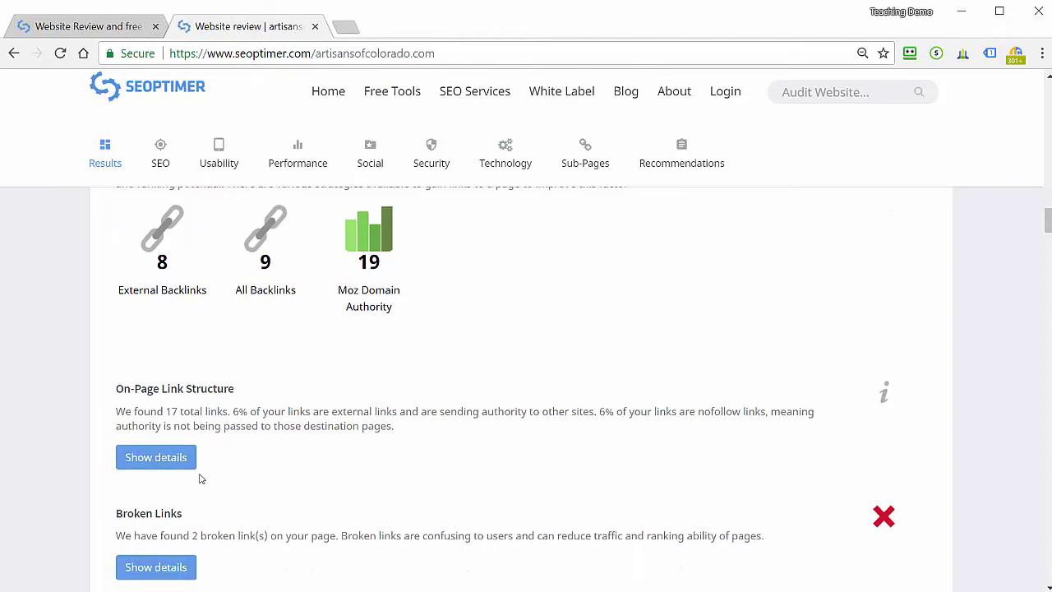
pyautogui.click(177, 458)
pyautogui.scroll(-1, 366, 470)
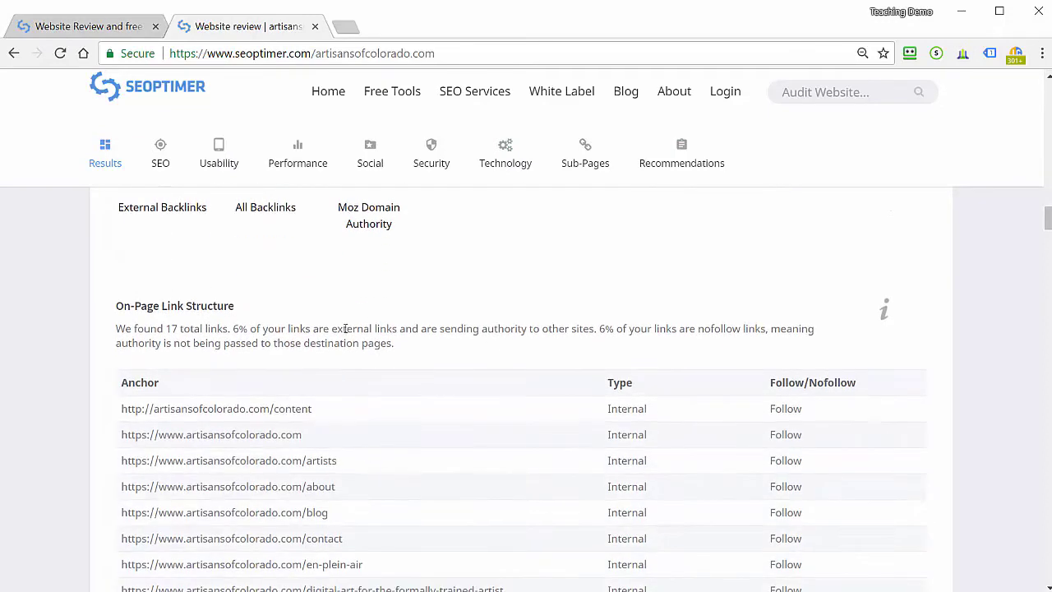
pyautogui.scroll(-1, 345, 328)
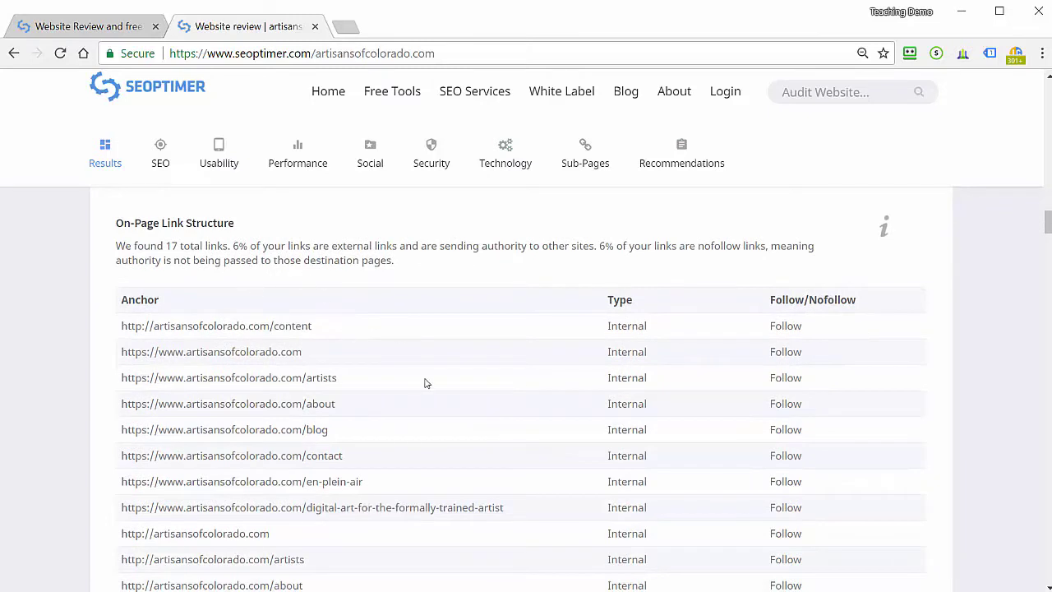
pyautogui.scroll(-1, 425, 383)
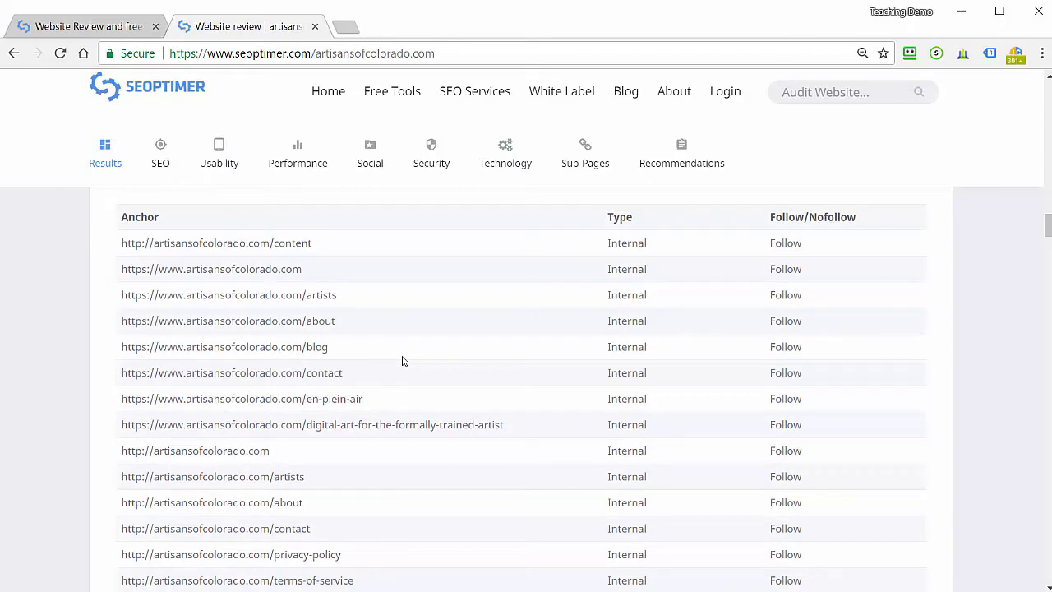
pyautogui.scroll(-1, 402, 360)
pyautogui.scroll(-1, 402, 361)
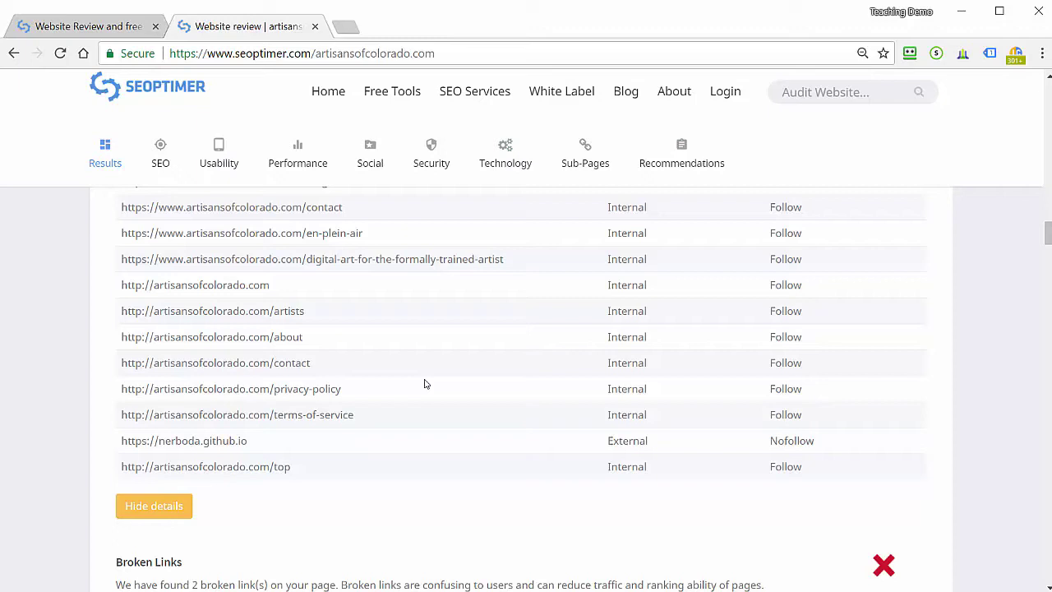
pyautogui.scroll(-1, 425, 384)
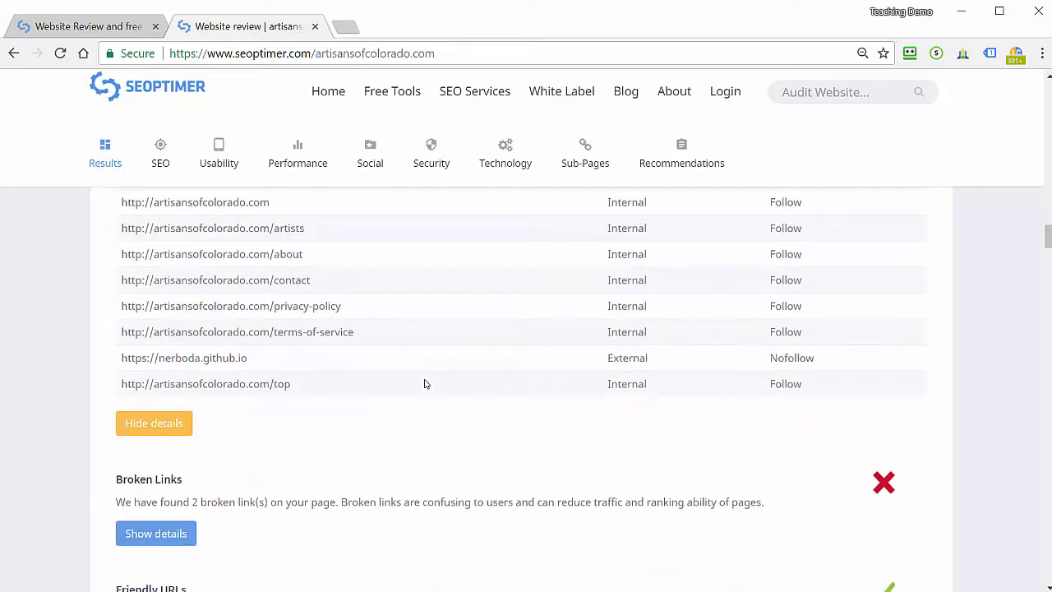
# Reveal the broken /content and /top URLs, then read Robots.txt, XML Sitemaps and Analytics checks.
pyautogui.scroll(-2, 428, 399)
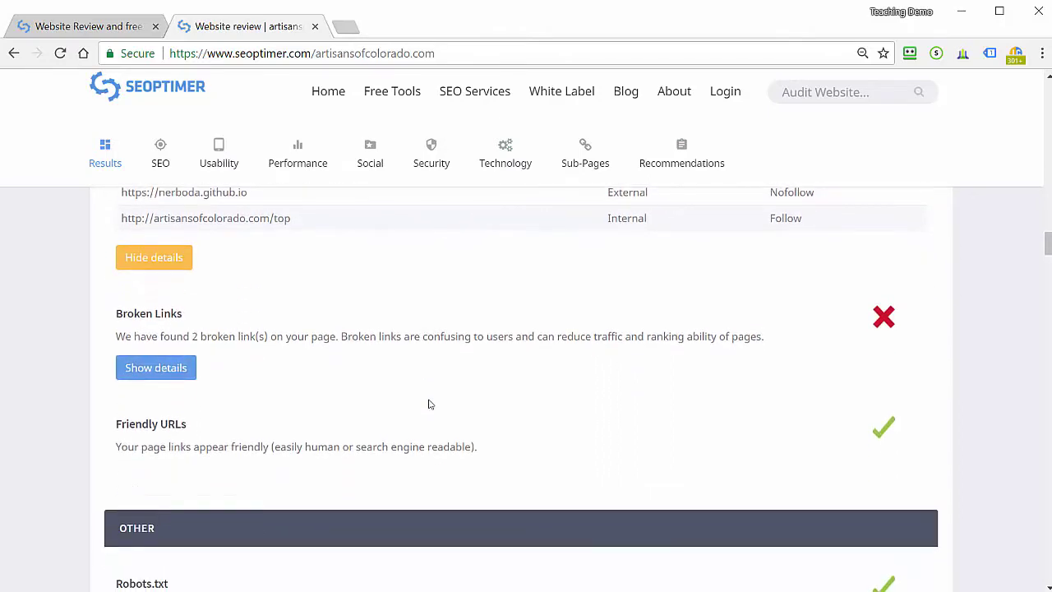
pyautogui.click(164, 370)
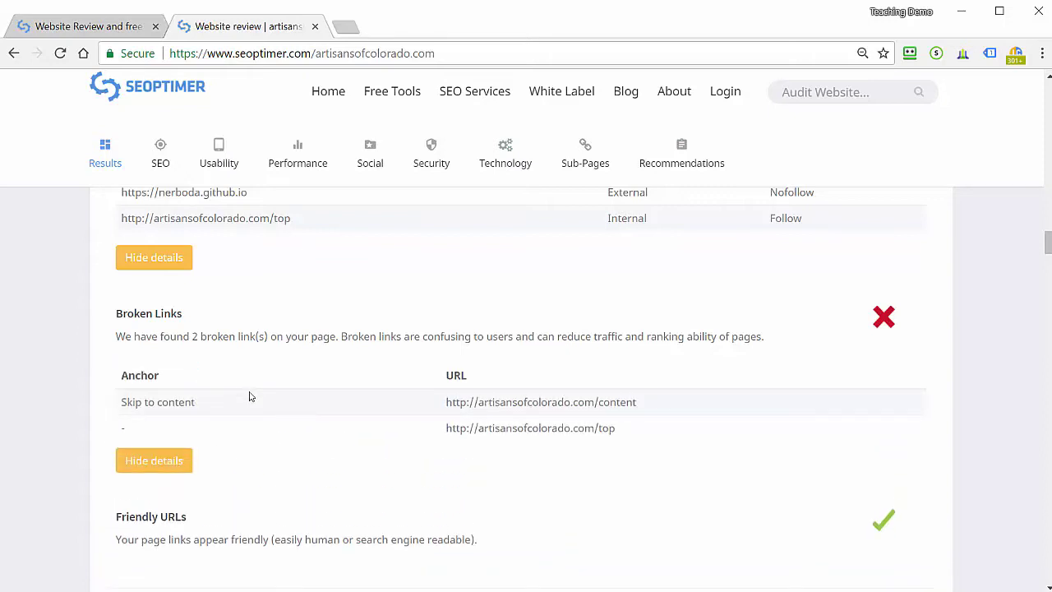
pyautogui.scroll(-4, 251, 397)
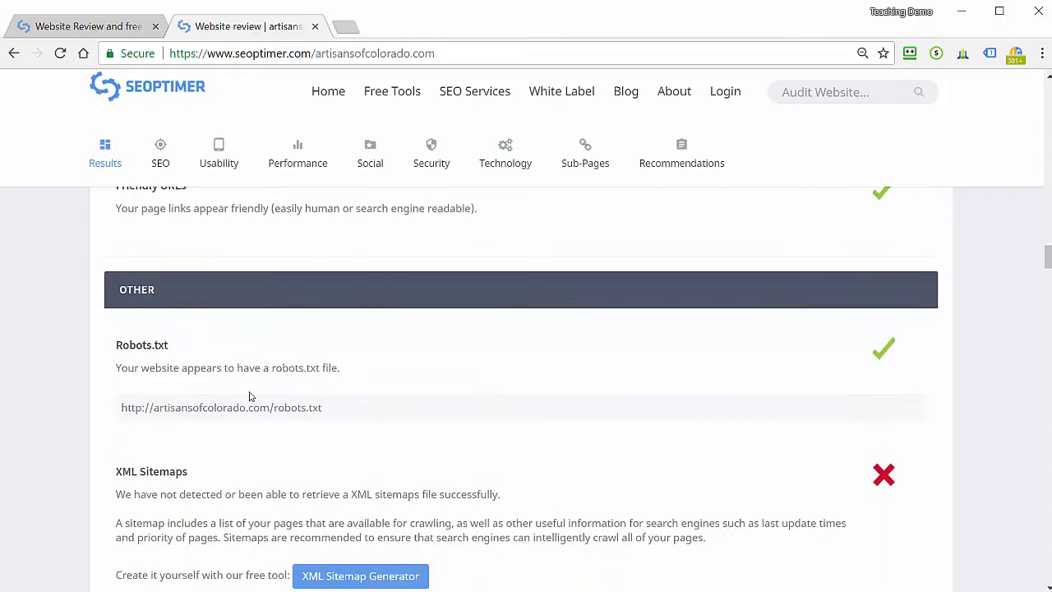
pyautogui.scroll(-2, 251, 396)
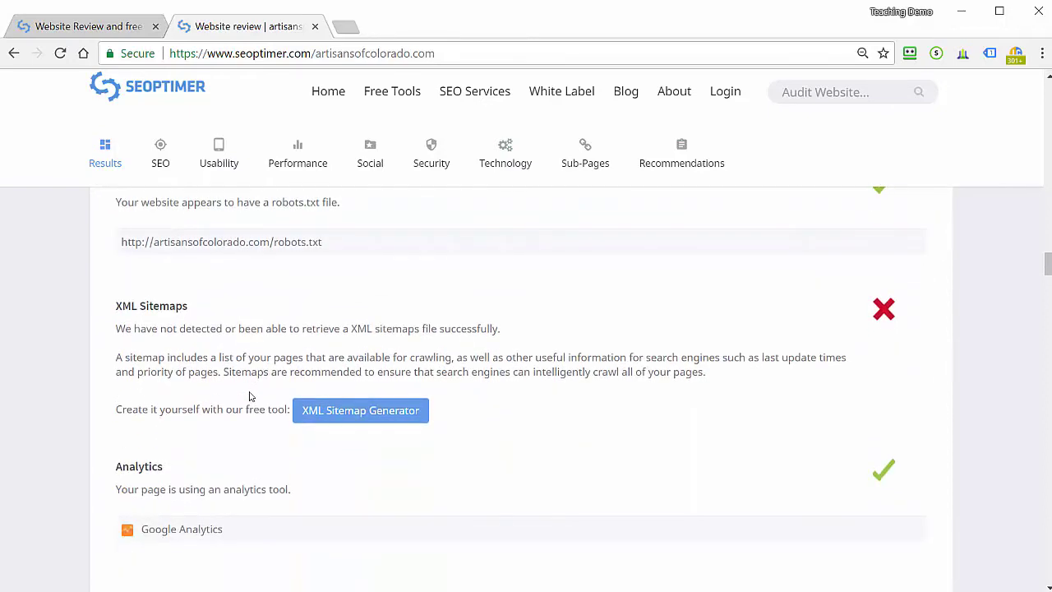
pyautogui.scroll(-1, 251, 397)
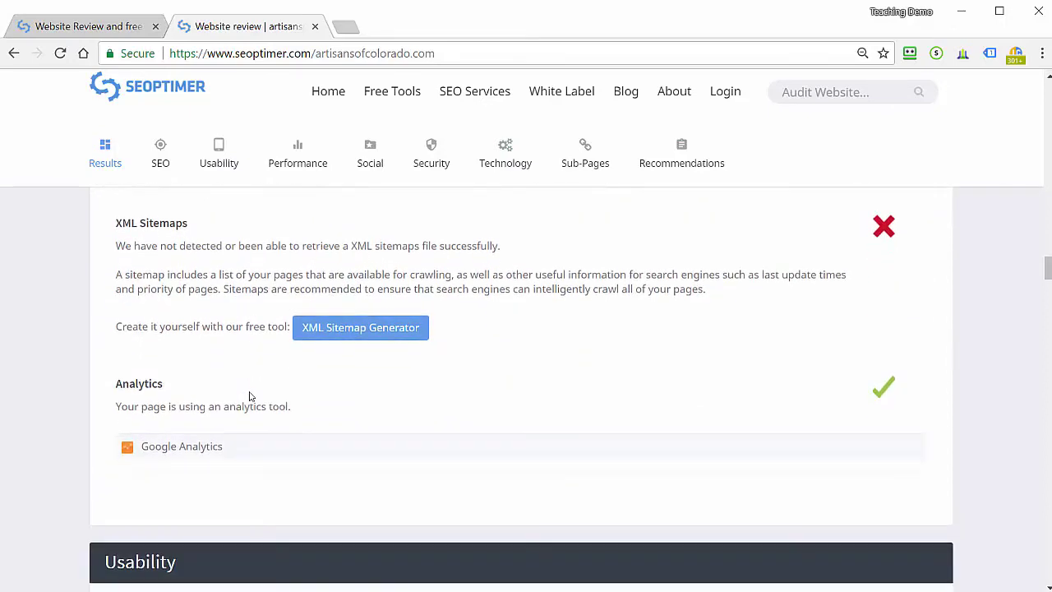
pyautogui.scroll(-2, 251, 396)
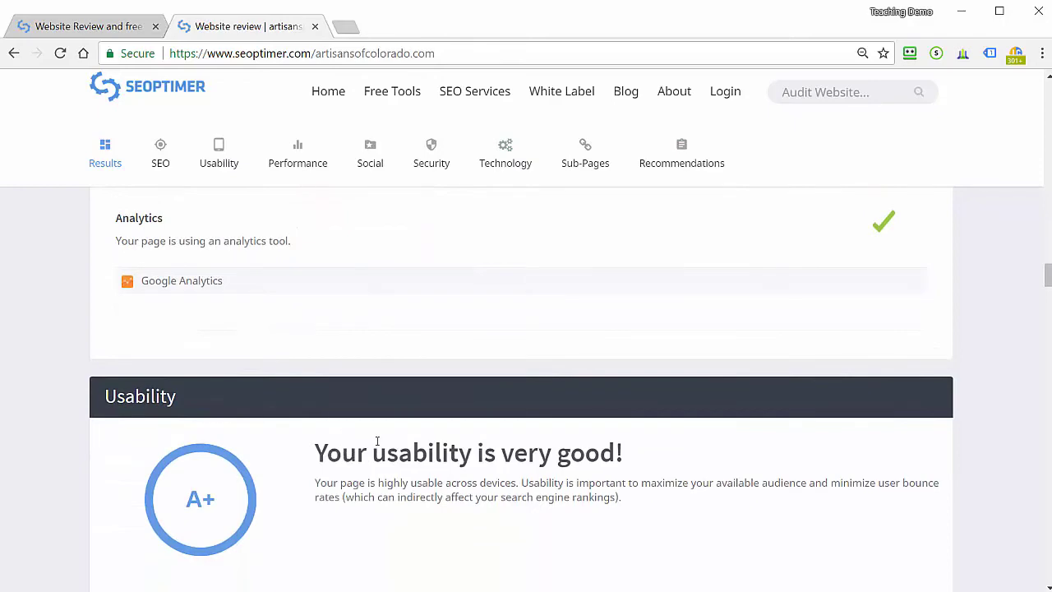
# Review phone and tablet renderings and the passing viewport, Flash, iFrames and favicon checks.
pyautogui.scroll(-2, 378, 442)
pyautogui.scroll(-4, 377, 443)
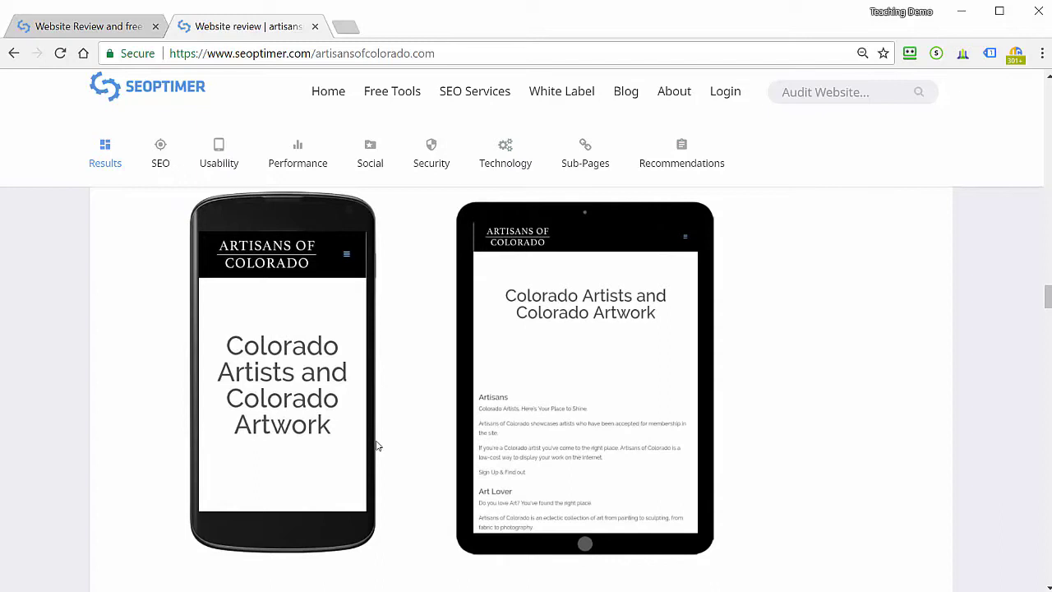
pyautogui.scroll(-3, 377, 446)
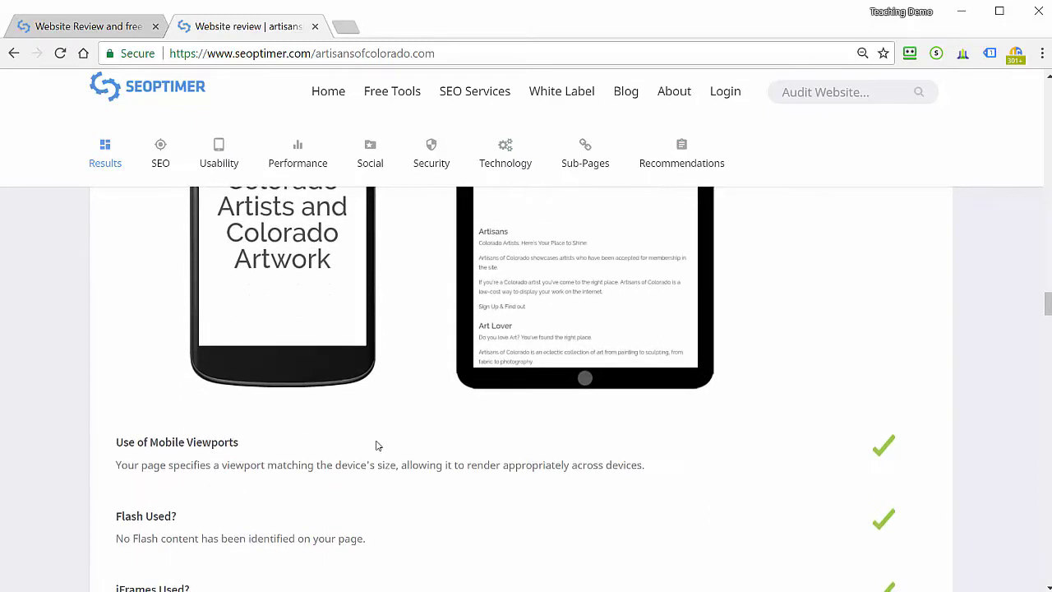
pyautogui.scroll(-1, 377, 445)
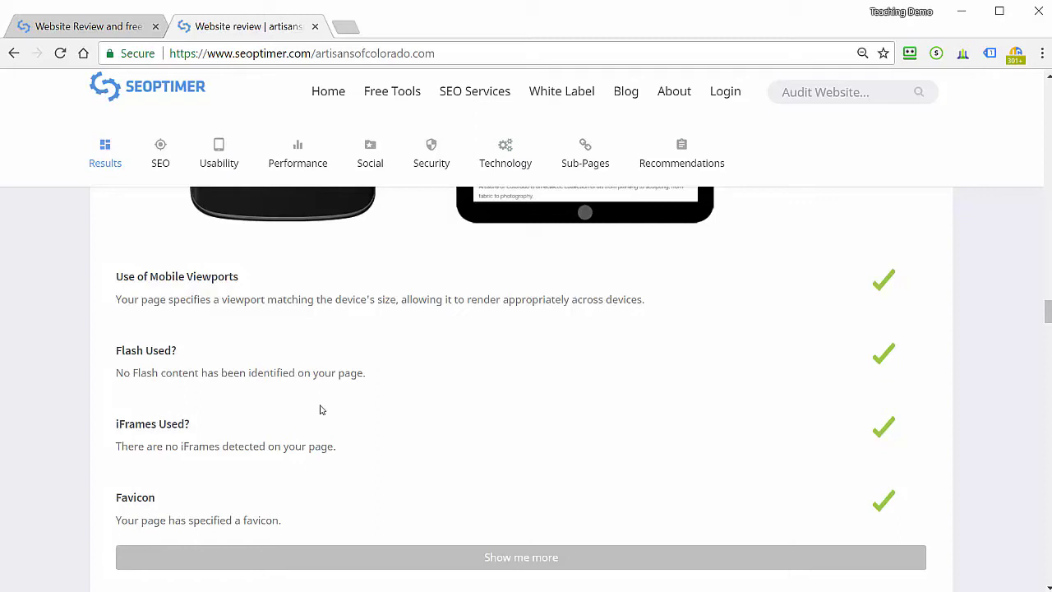
# Read Page Speed, 1.5 MB Page Size, 35 Resources, JavaScript Errors and the failed GZIP check.
pyautogui.scroll(-2, 321, 409)
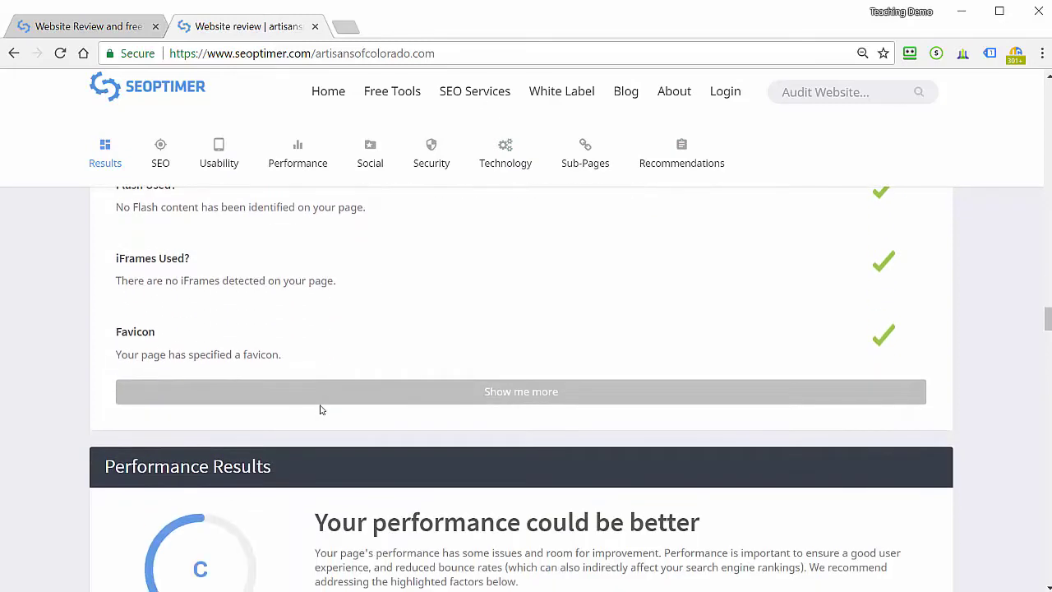
pyautogui.scroll(-2, 321, 410)
pyautogui.scroll(-2, 321, 410)
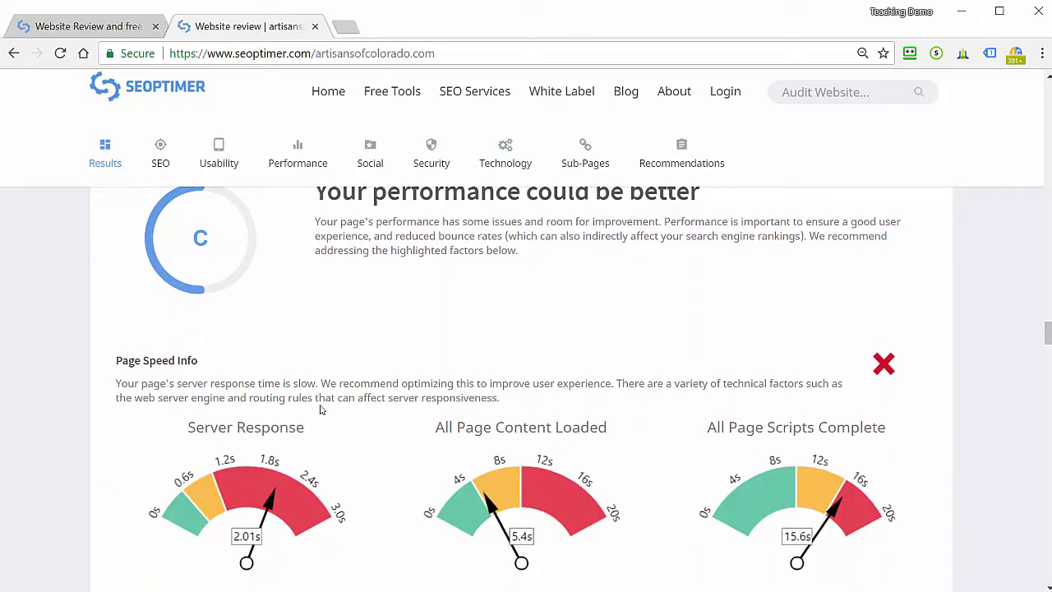
pyautogui.scroll(-1, 321, 409)
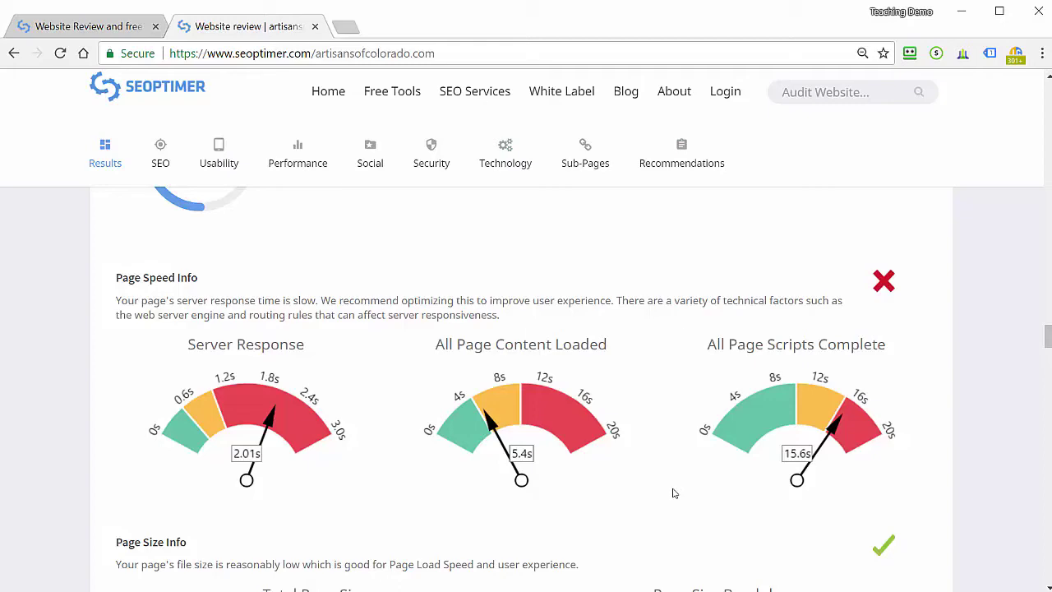
pyautogui.scroll(-4, 674, 493)
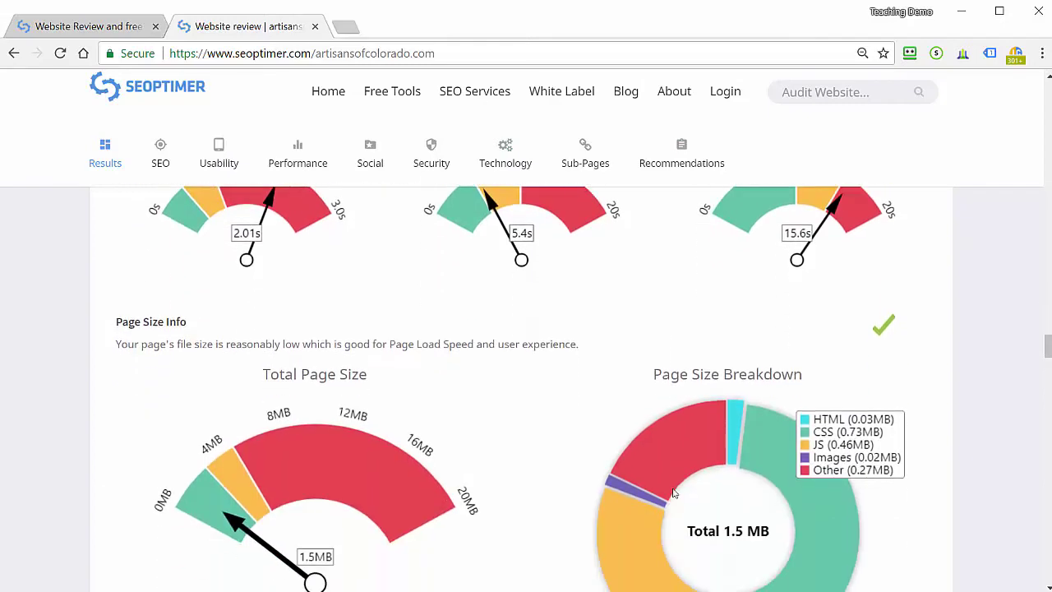
pyautogui.scroll(-4, 674, 493)
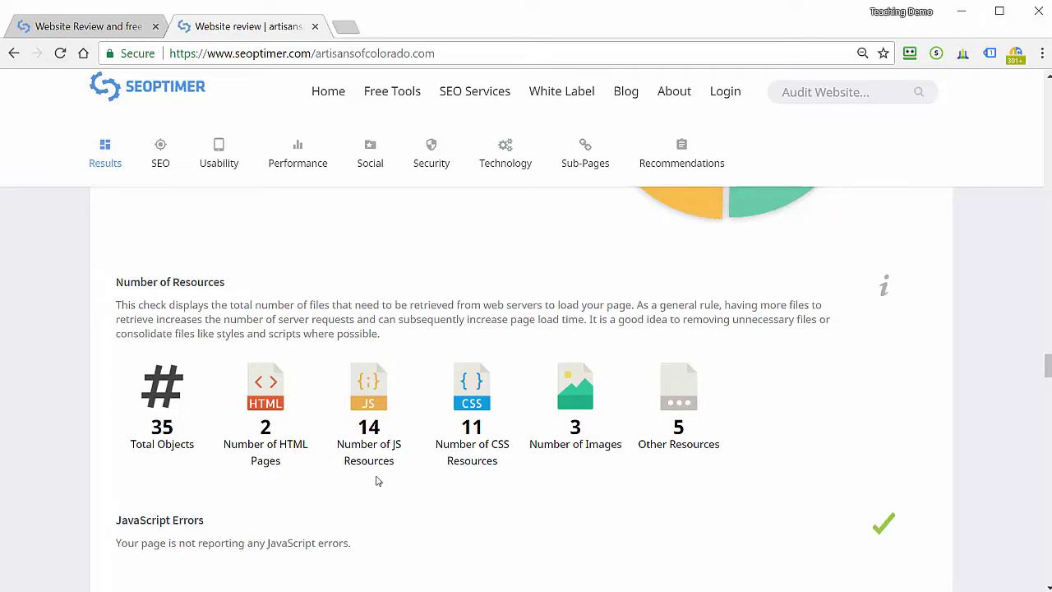
pyautogui.scroll(-2, 377, 481)
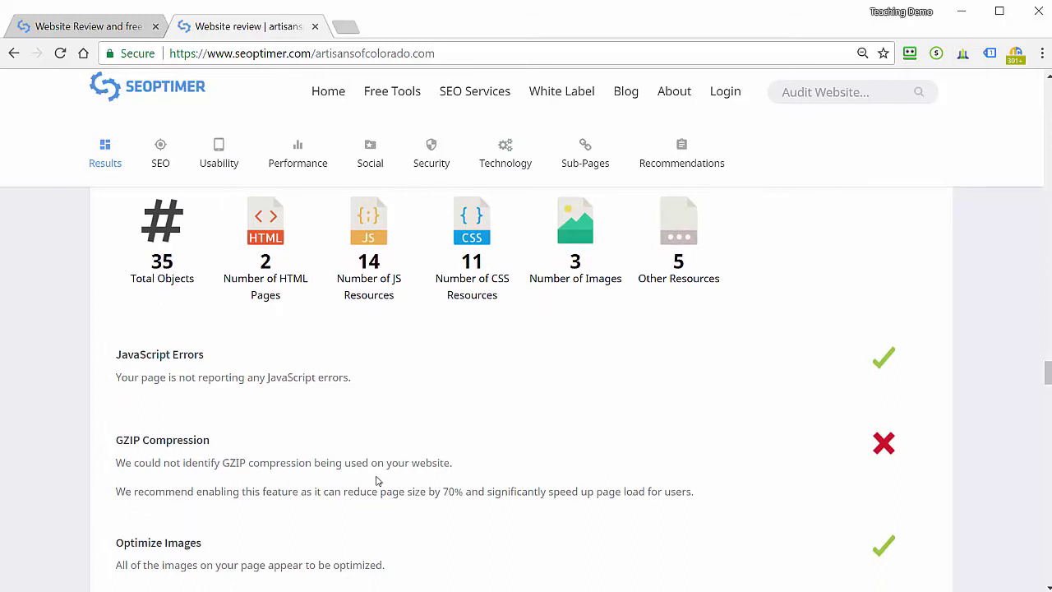
pyautogui.scroll(-7, 377, 481)
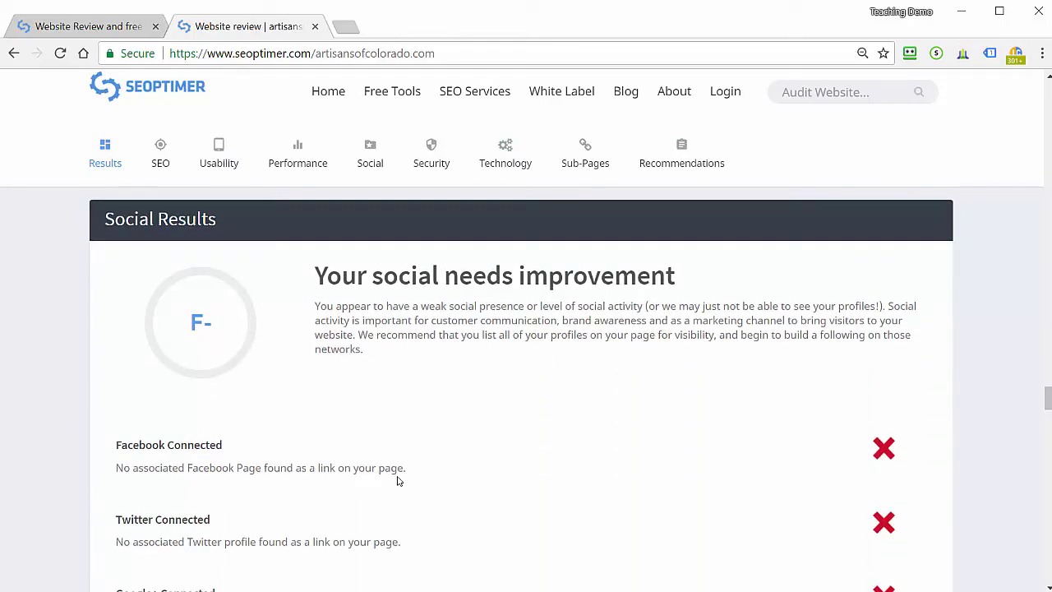
# Review the missing Facebook, Twitter, Google+, Instagram, Youtube and LinkedIn profiles and low social shares.
pyautogui.scroll(-1, 399, 480)
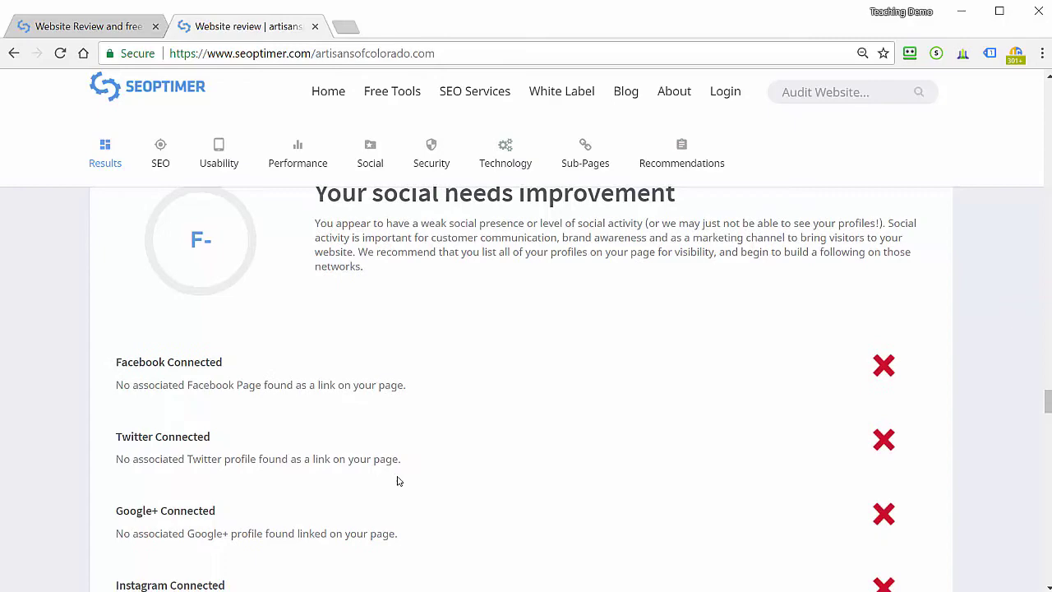
pyautogui.scroll(-1, 397, 481)
pyautogui.scroll(-1, 397, 481)
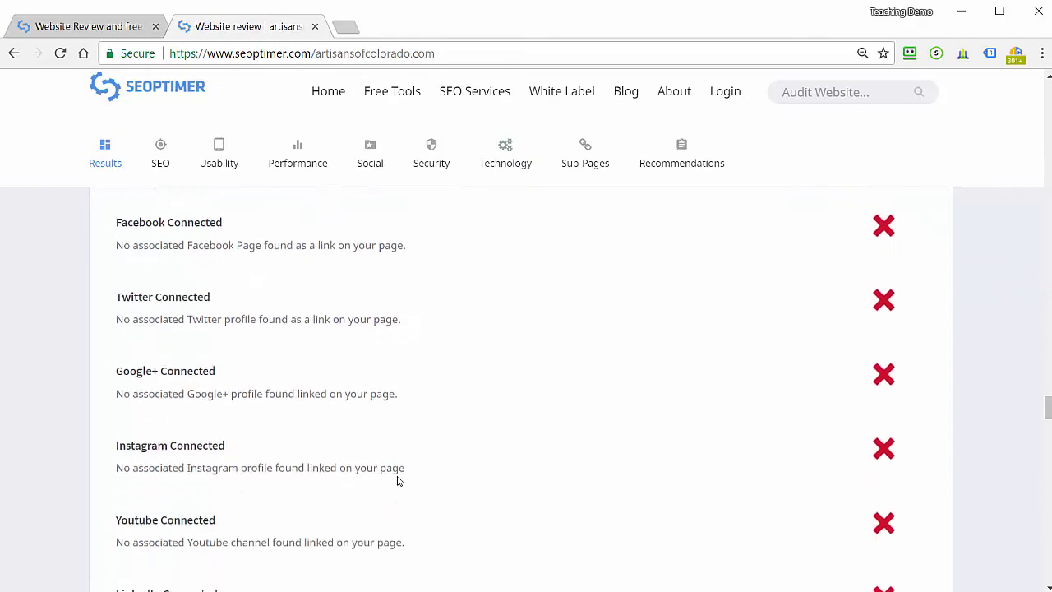
pyautogui.scroll(-3, 397, 481)
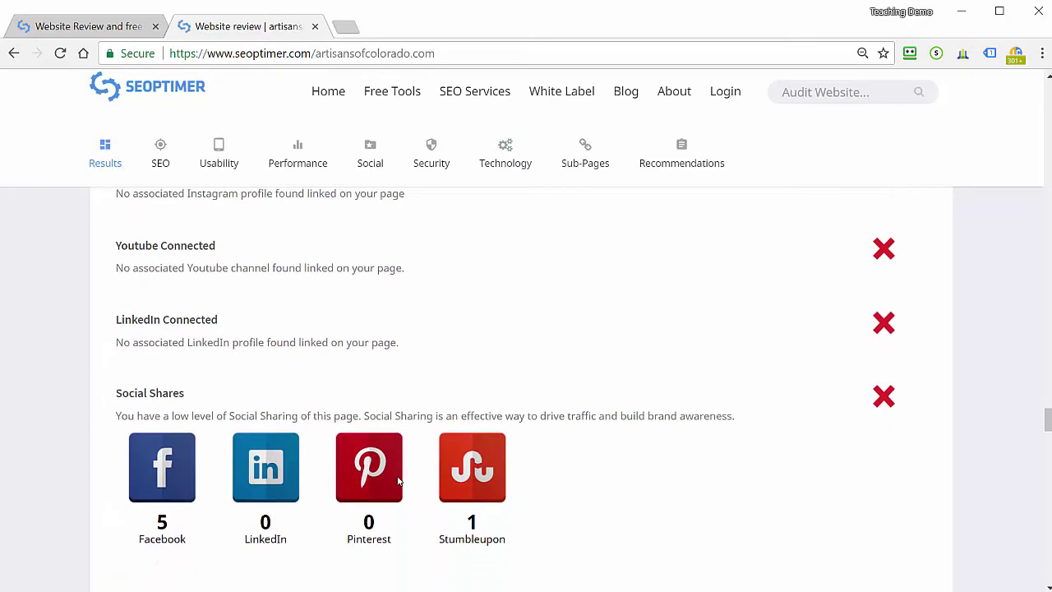
pyautogui.scroll(-3, 397, 481)
pyautogui.scroll(-2, 397, 479)
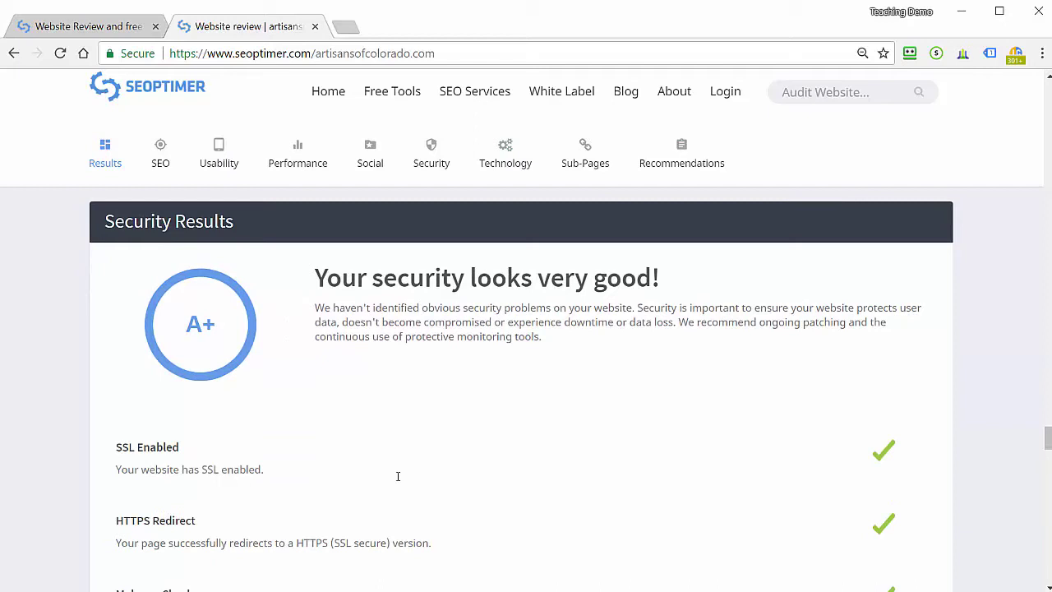
# Review passing SSL, HTTPS redirect, clean malware scan, up-to-date software and email privacy checks.
pyautogui.scroll(-1, 398, 477)
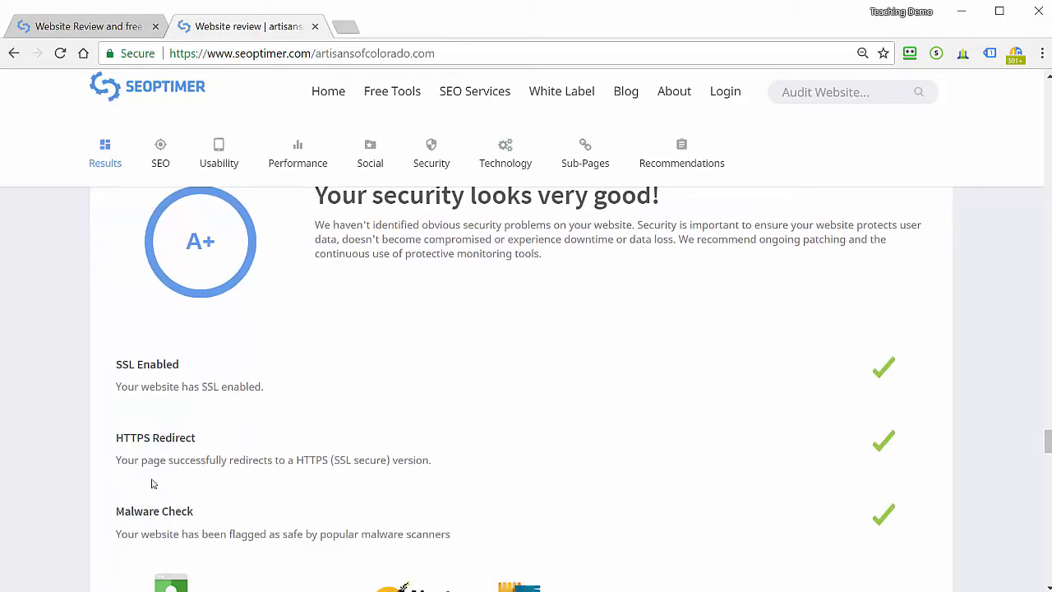
pyautogui.scroll(-1, 151, 483)
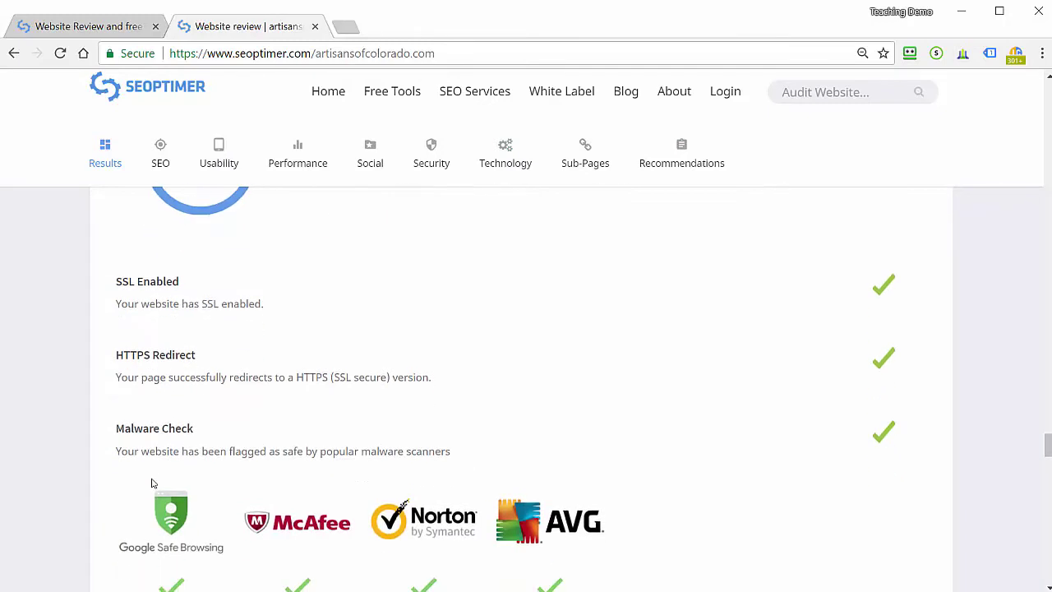
pyautogui.scroll(-1, 226, 487)
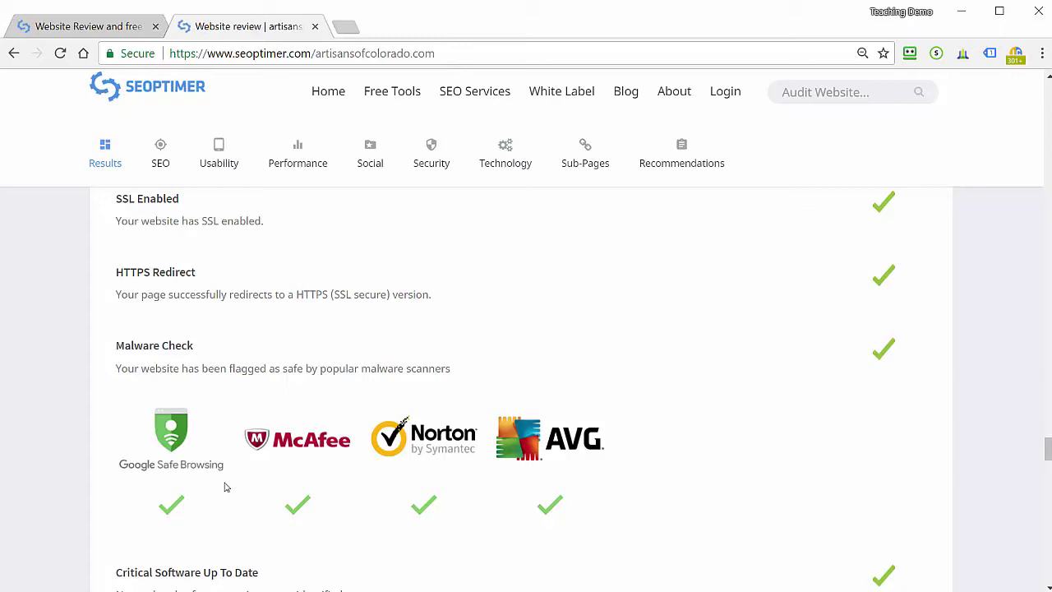
pyautogui.scroll(-2, 226, 487)
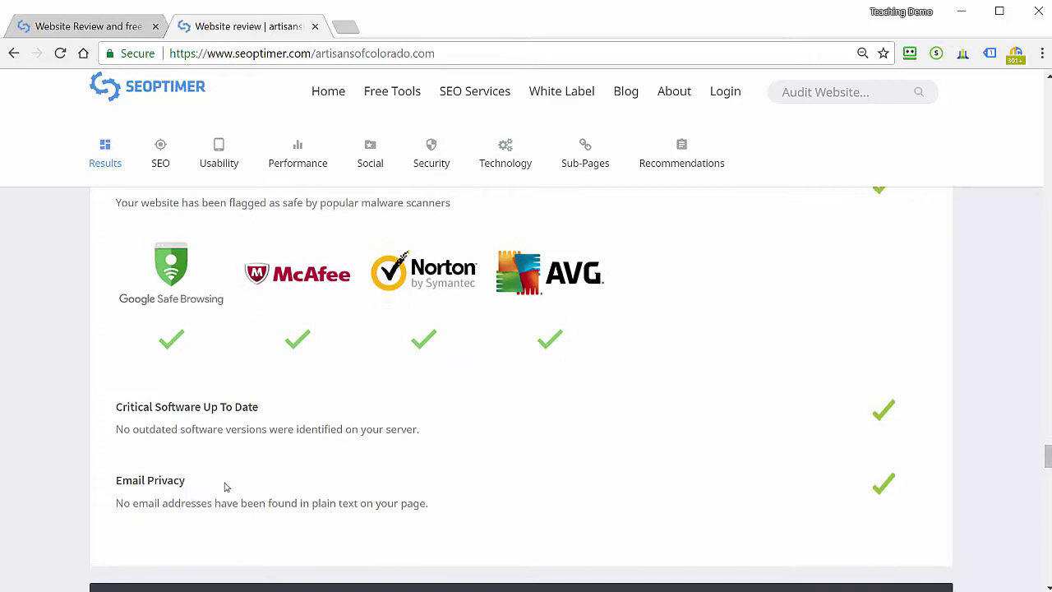
pyautogui.scroll(-1, 226, 488)
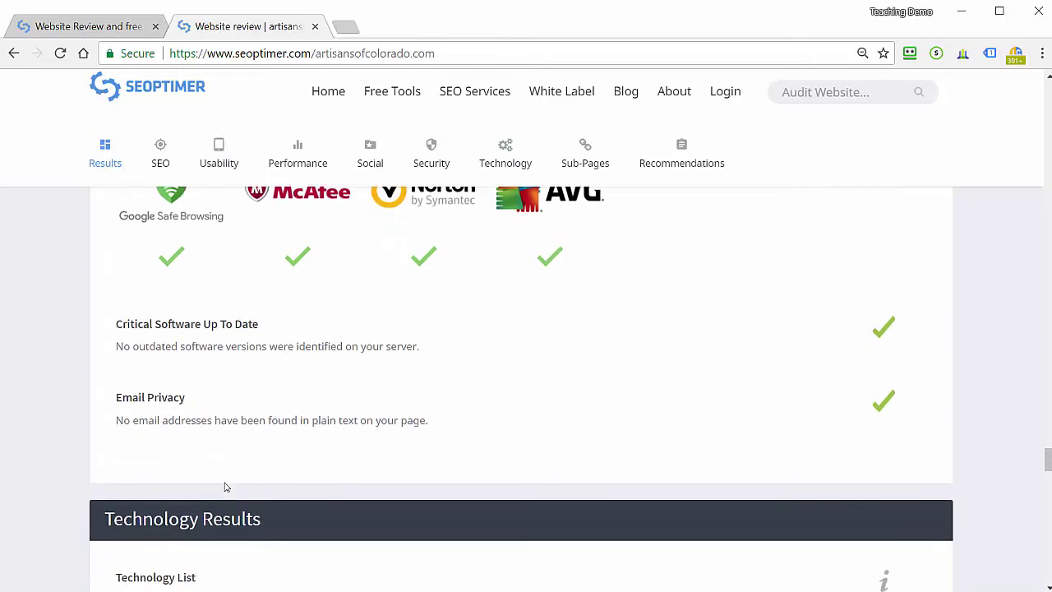
# Scroll past the WordPress 4.9.5/Apache technology list and sub-pages to the Recommendations heading.
pyautogui.scroll(-4, 226, 487)
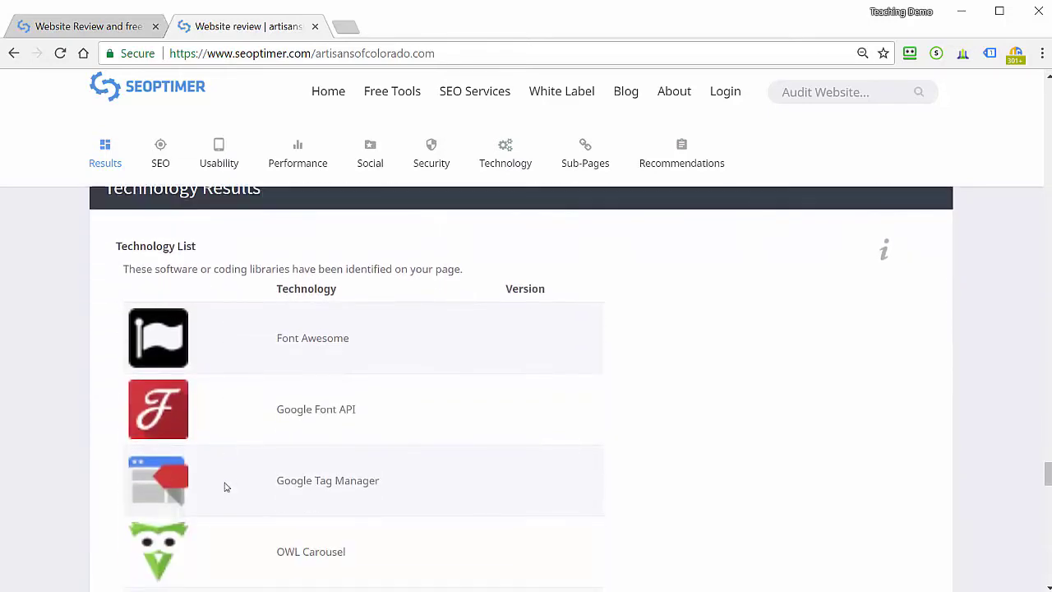
pyautogui.scroll(-2, 226, 488)
pyautogui.scroll(-2, 226, 488)
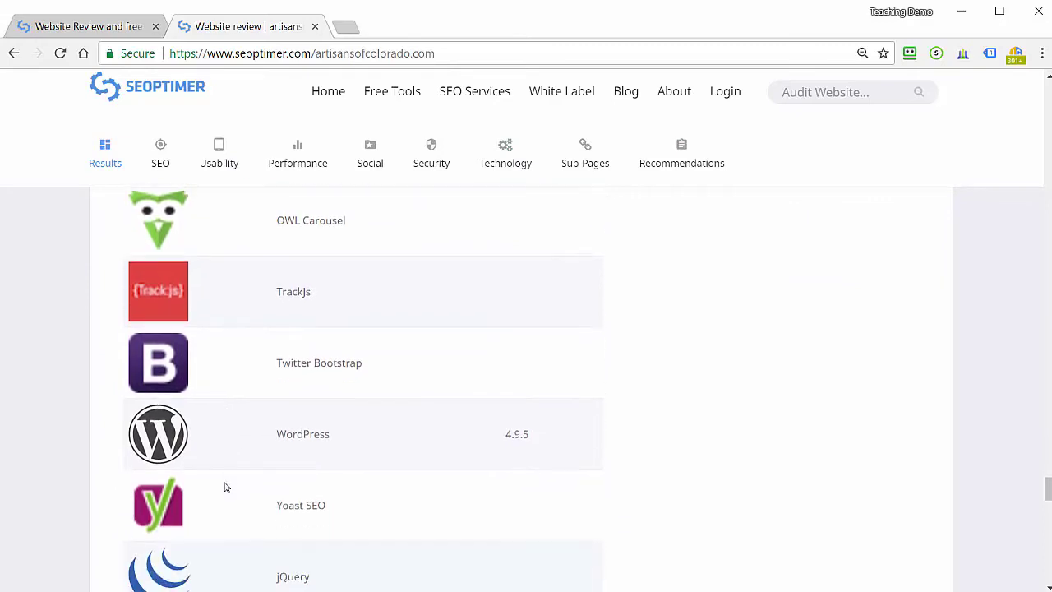
pyautogui.scroll(-2, 226, 488)
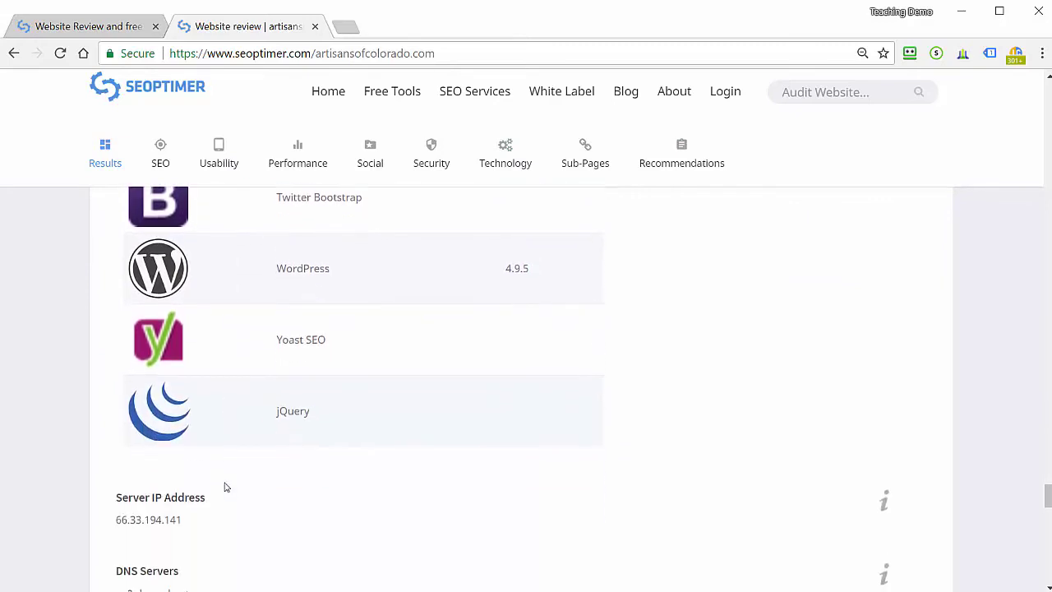
pyautogui.scroll(-1, 226, 488)
pyautogui.scroll(-2, 226, 487)
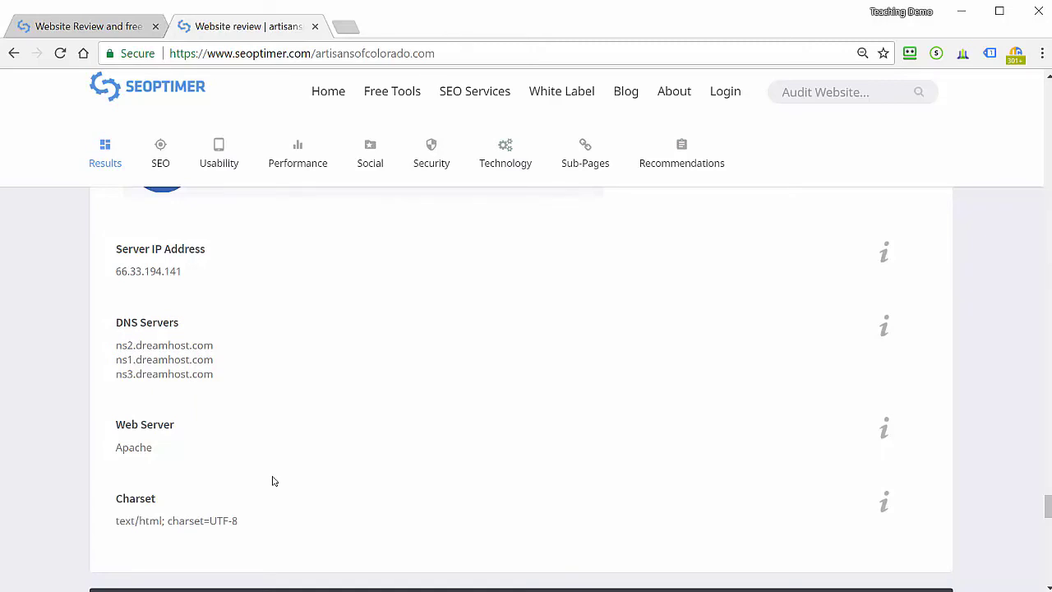
pyautogui.scroll(-3, 274, 481)
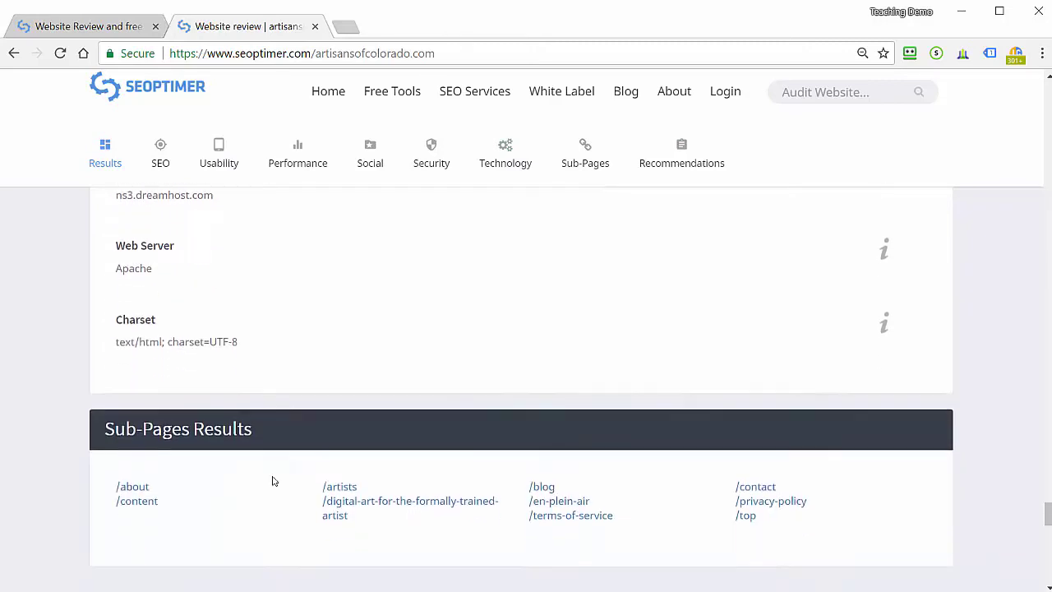
pyautogui.scroll(-3, 274, 481)
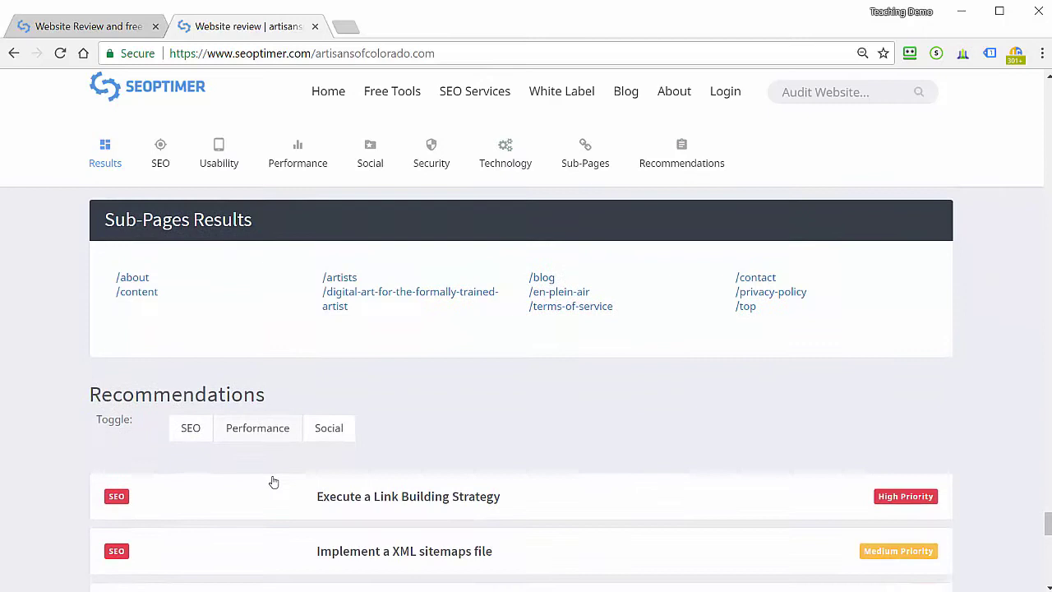
# Read the recommendations from high-priority link building down to the LinkedIn profile, then back up.
pyautogui.scroll(-1, 273, 481)
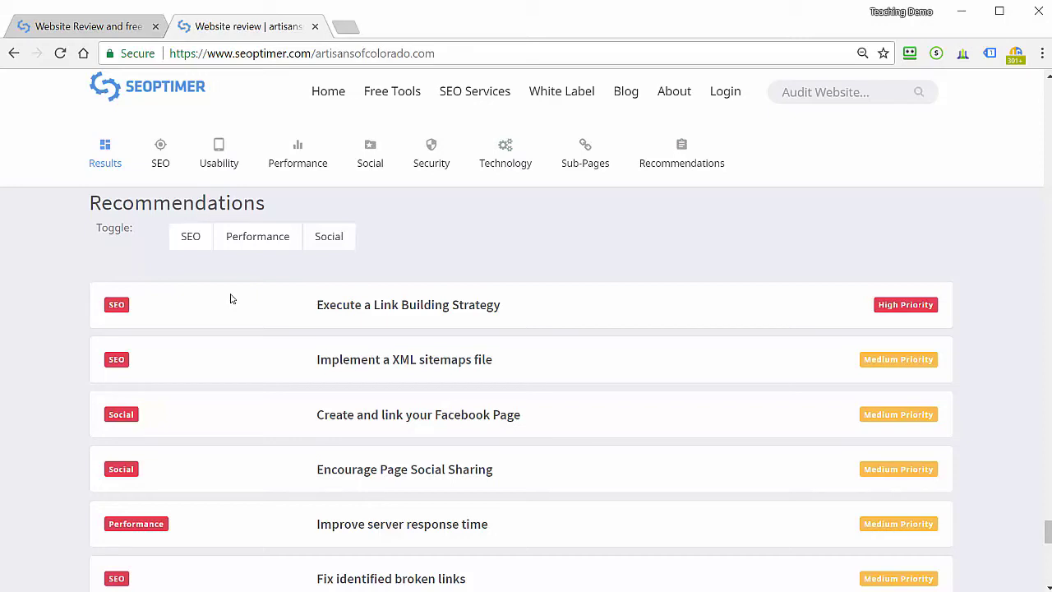
pyautogui.scroll(-1, 231, 298)
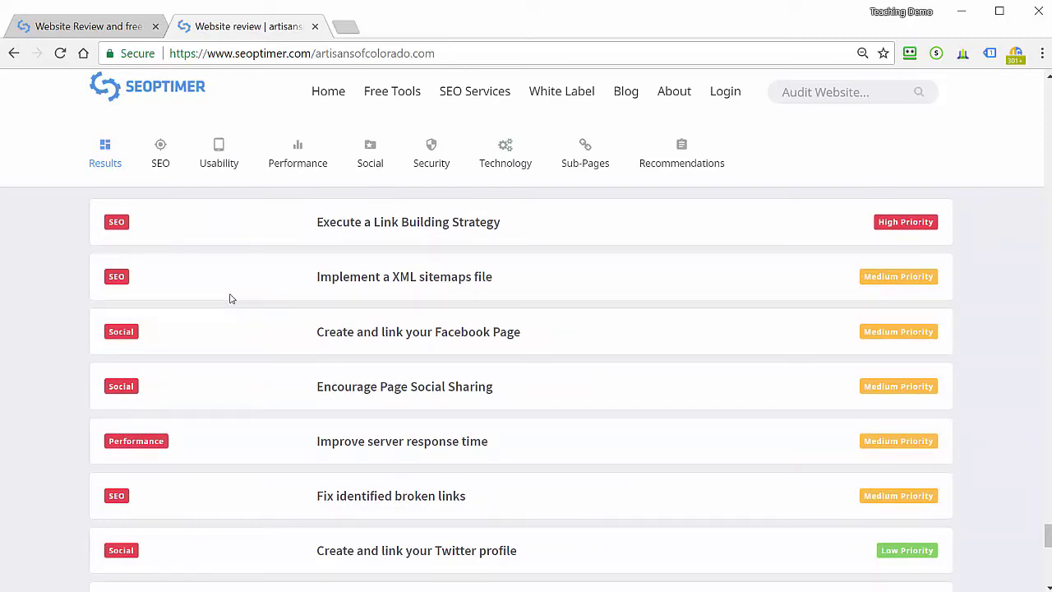
pyautogui.scroll(-3, 231, 298)
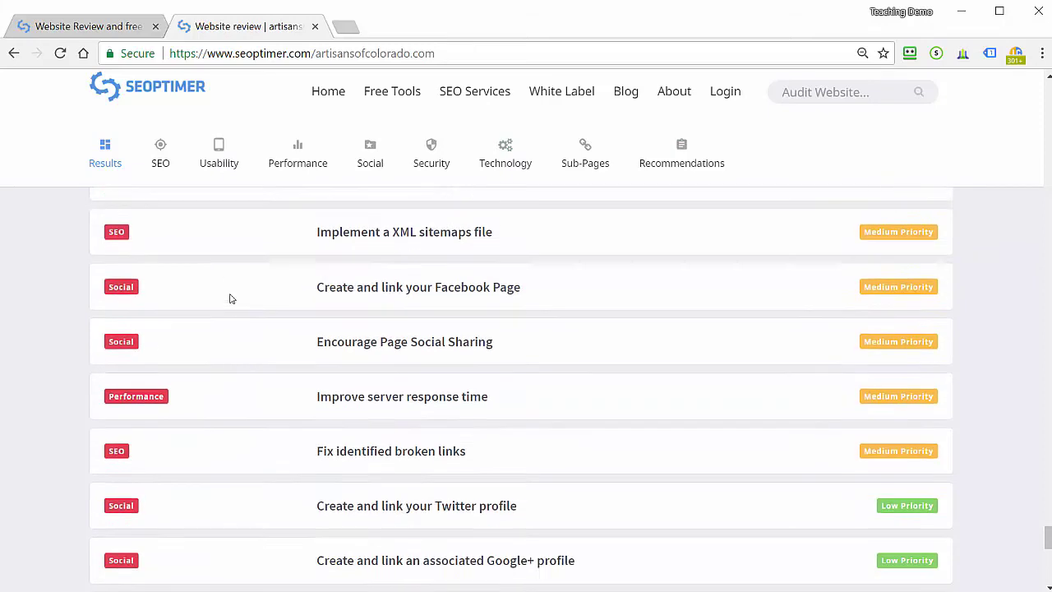
pyautogui.scroll(-5, 231, 299)
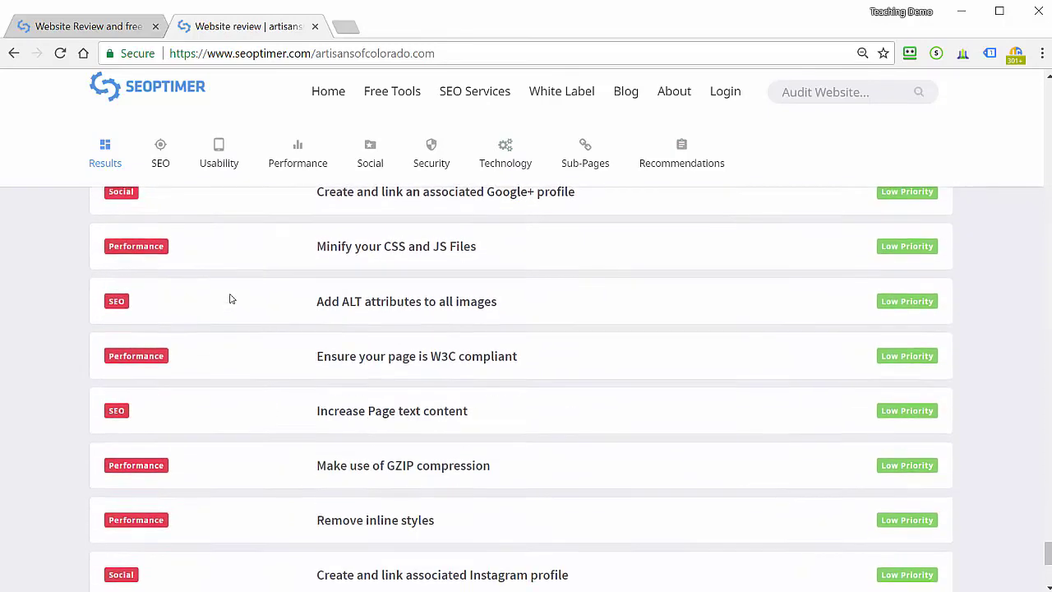
pyautogui.scroll(-2, 231, 299)
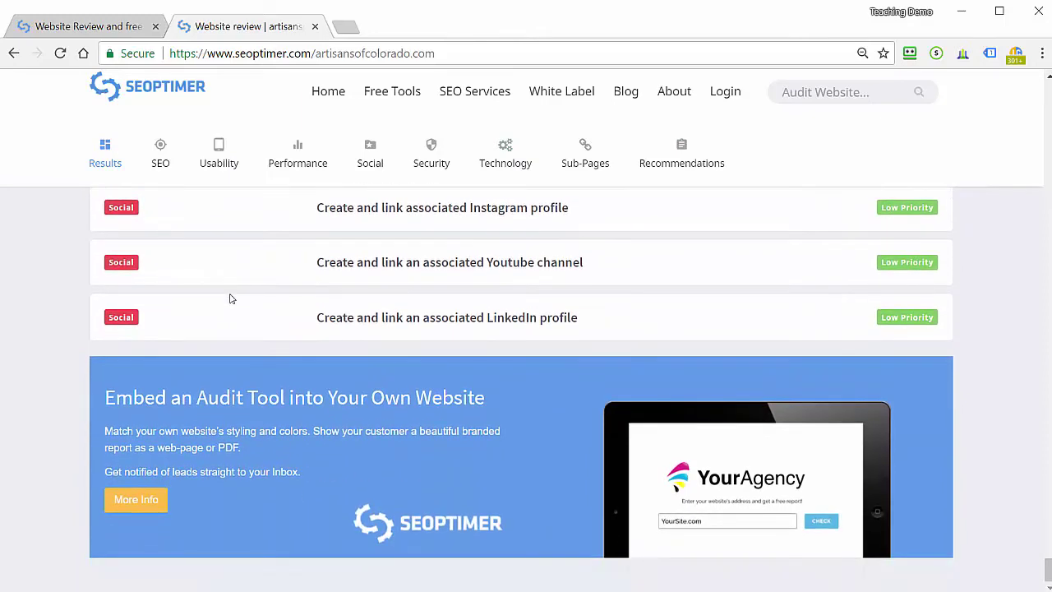
pyautogui.scroll(7, 231, 298)
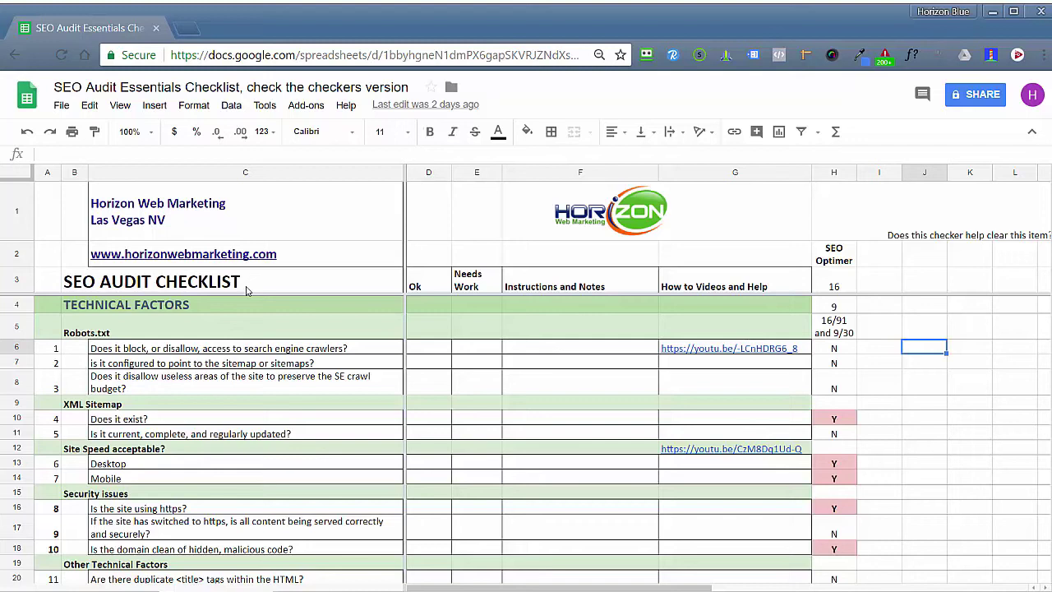
# In the Google Sheets checklist, select the SEO AUDIT CHECKLIST title, then the first Robots.txt question in C6.
pyautogui.click(247, 289)
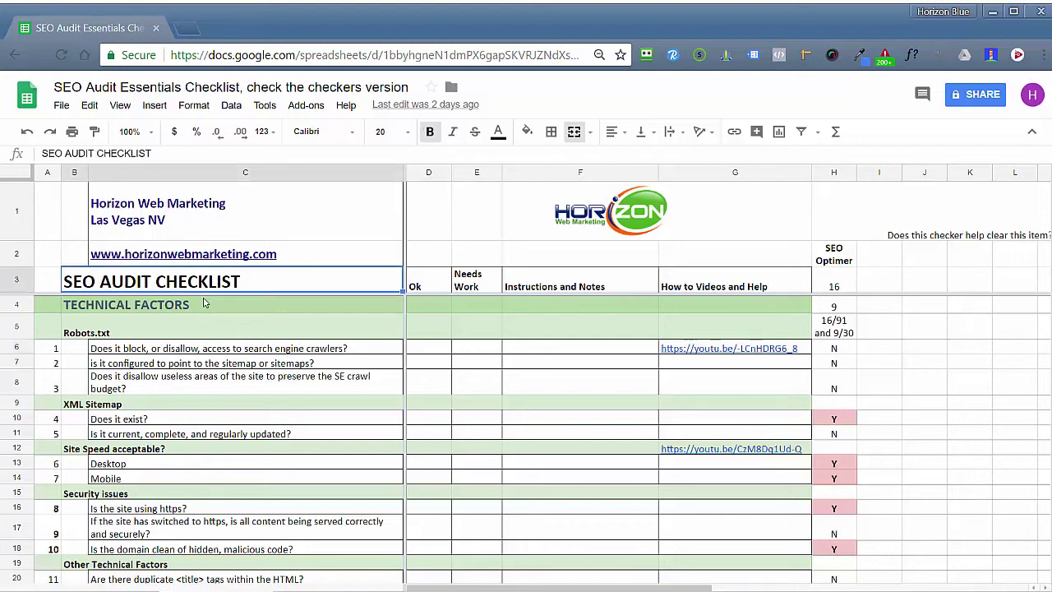
pyautogui.click(210, 350)
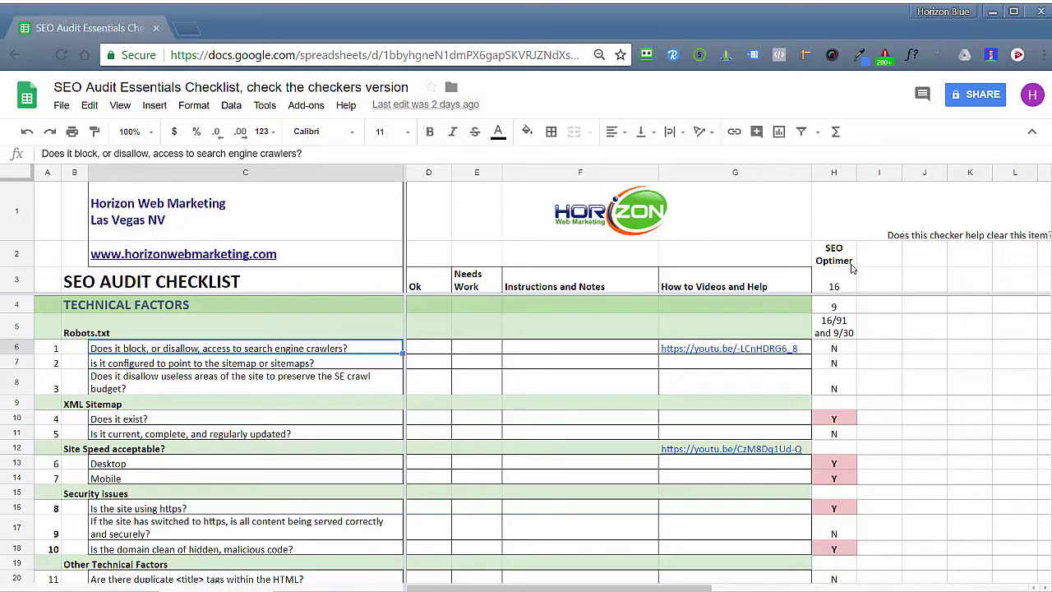
# Re-enter the SEO Optimer heading in cell H2 without changing it.
pyautogui.click(852, 268)
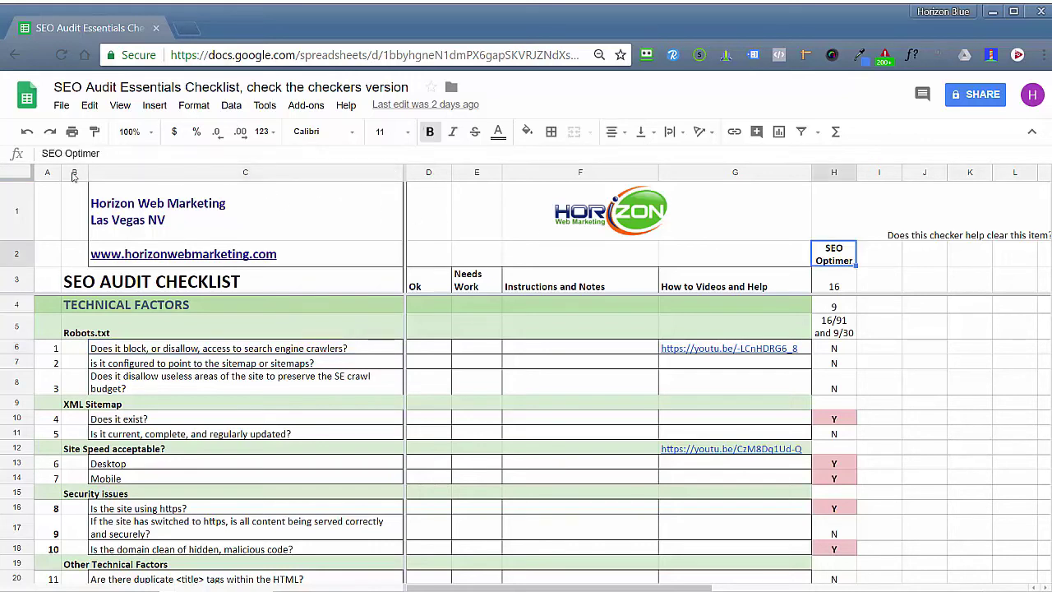
pyautogui.press('Return')
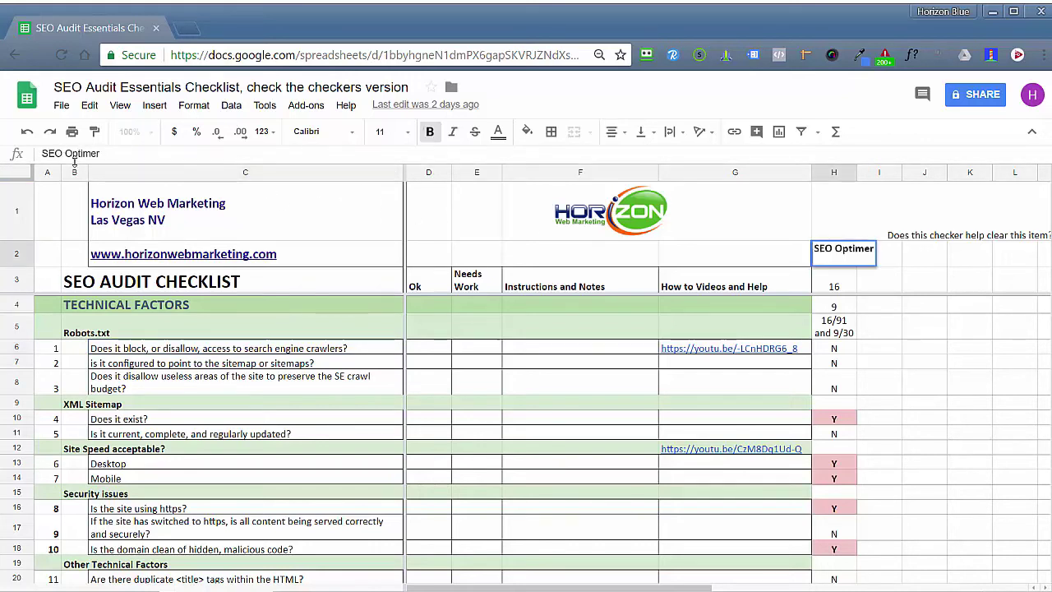
pyautogui.press('Return')
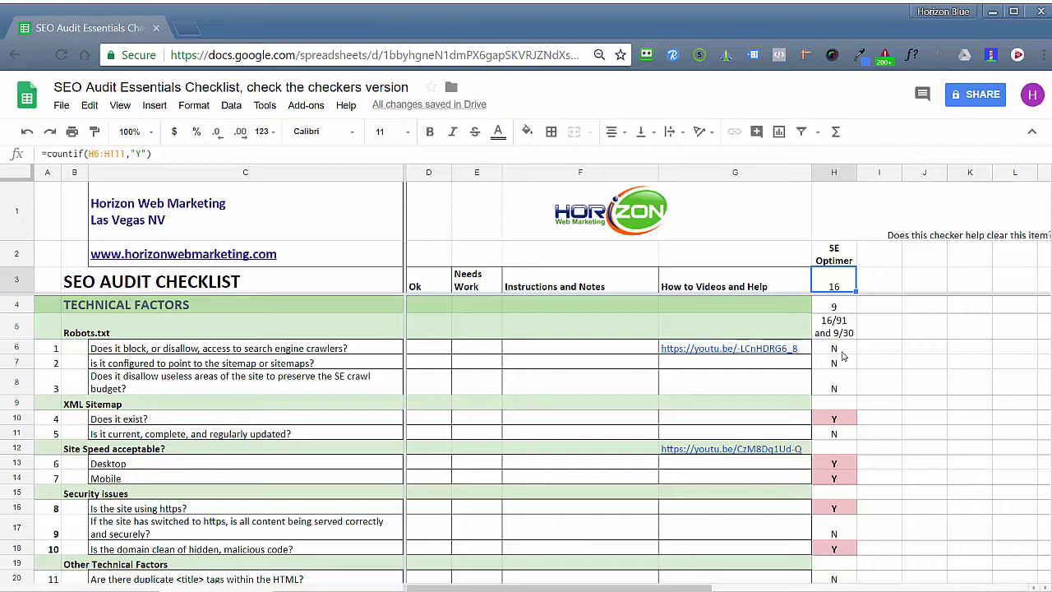
pyautogui.click(843, 354)
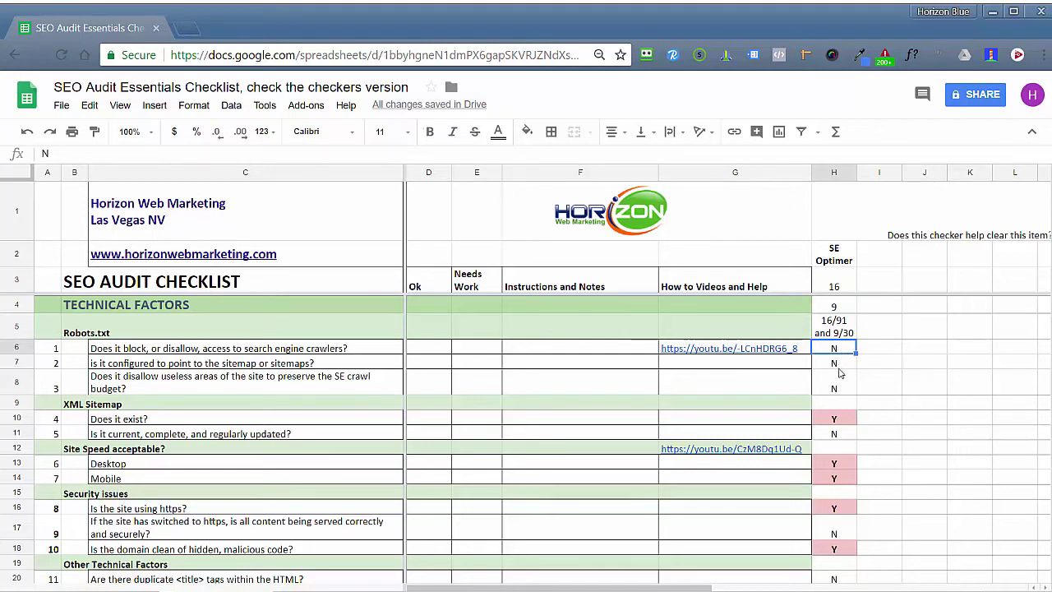
pyautogui.click(840, 370)
pyautogui.press('Down')
pyautogui.press('Down')
pyautogui.press('Down')
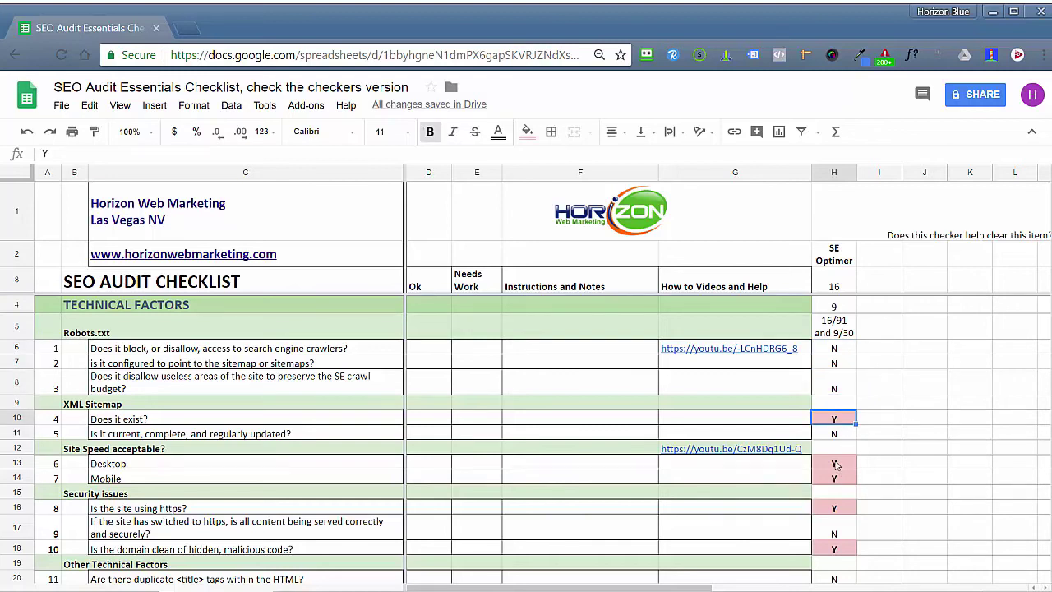
pyautogui.click(837, 465)
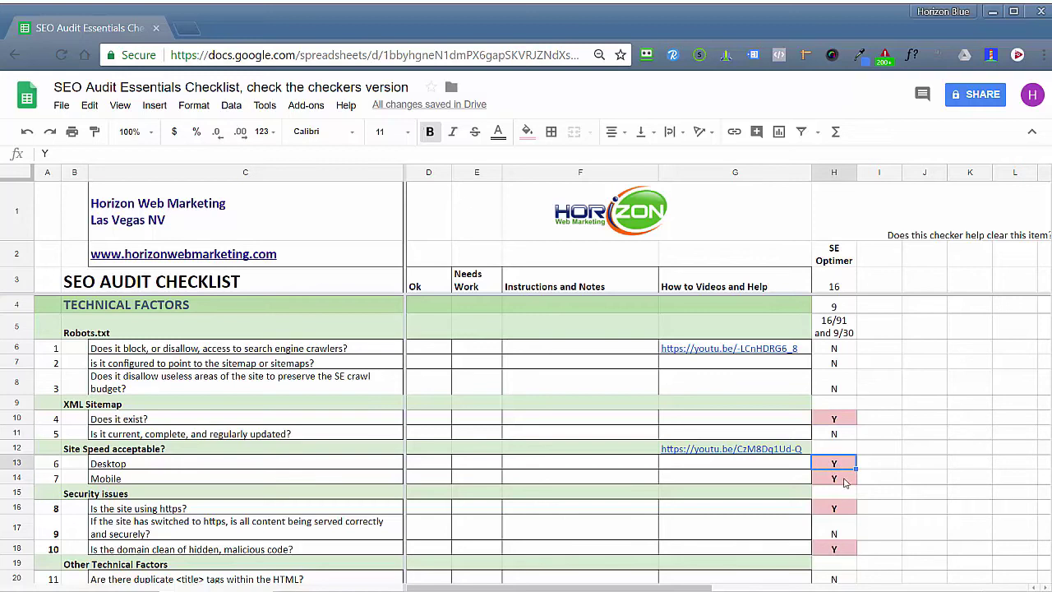
pyautogui.press('Down')
pyautogui.press('Down')
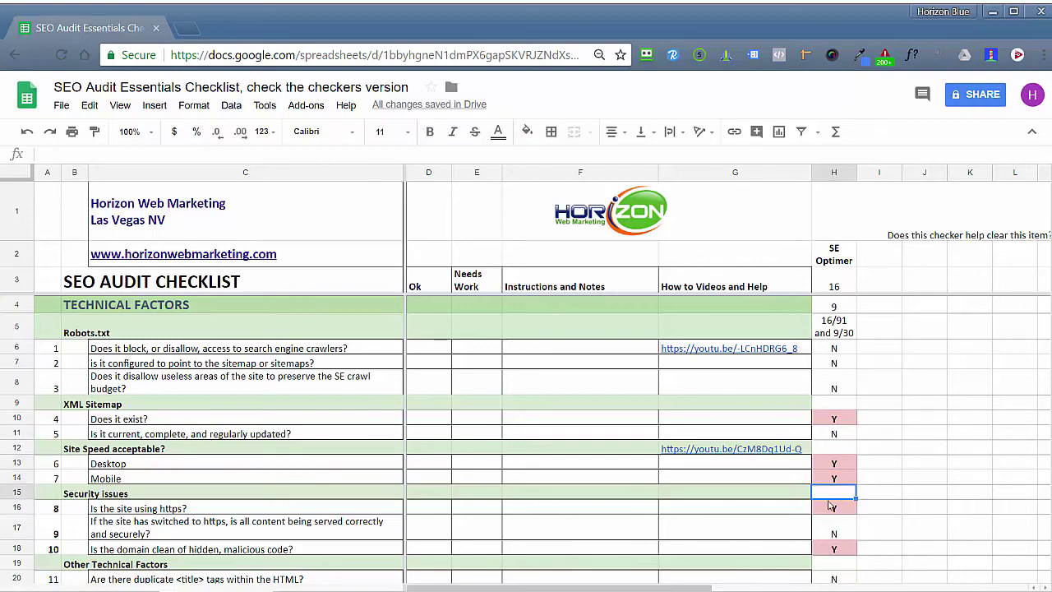
pyautogui.press('Down')
pyautogui.press('Down')
pyautogui.press('Down')
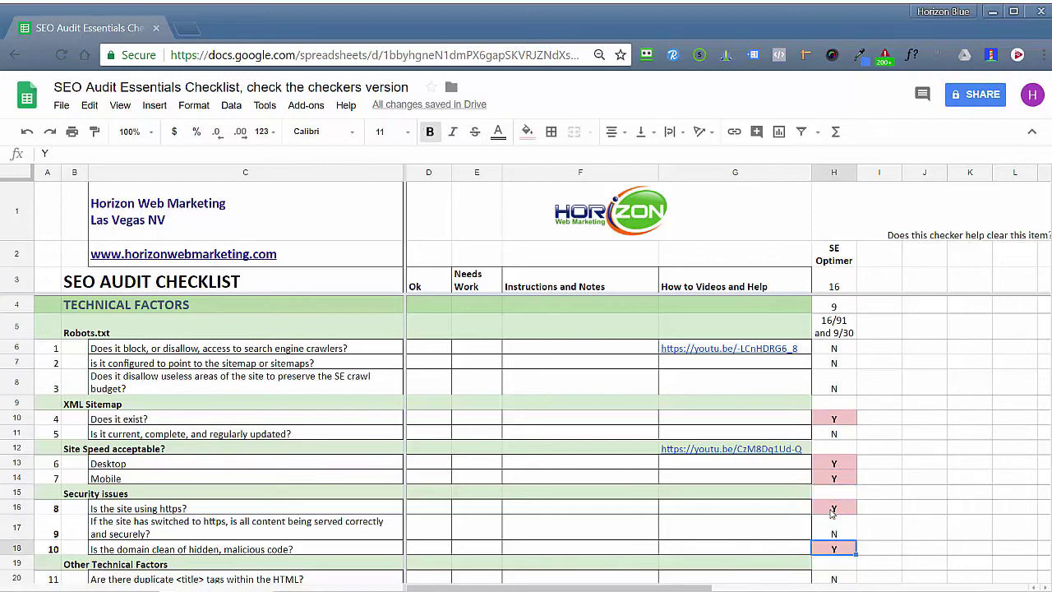
pyautogui.scroll(-3, 832, 511)
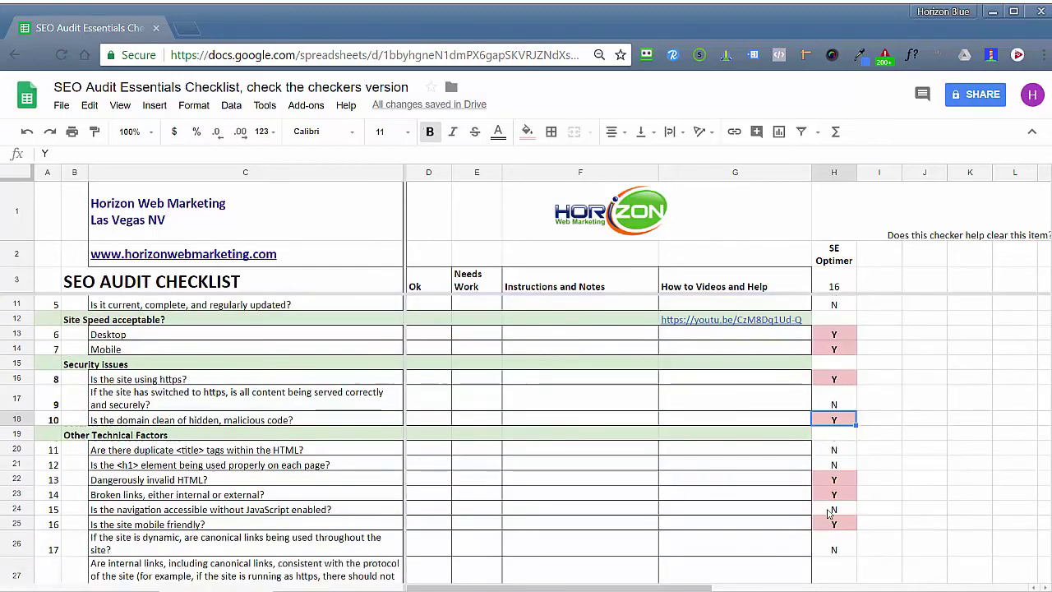
pyautogui.scroll(-1, 830, 513)
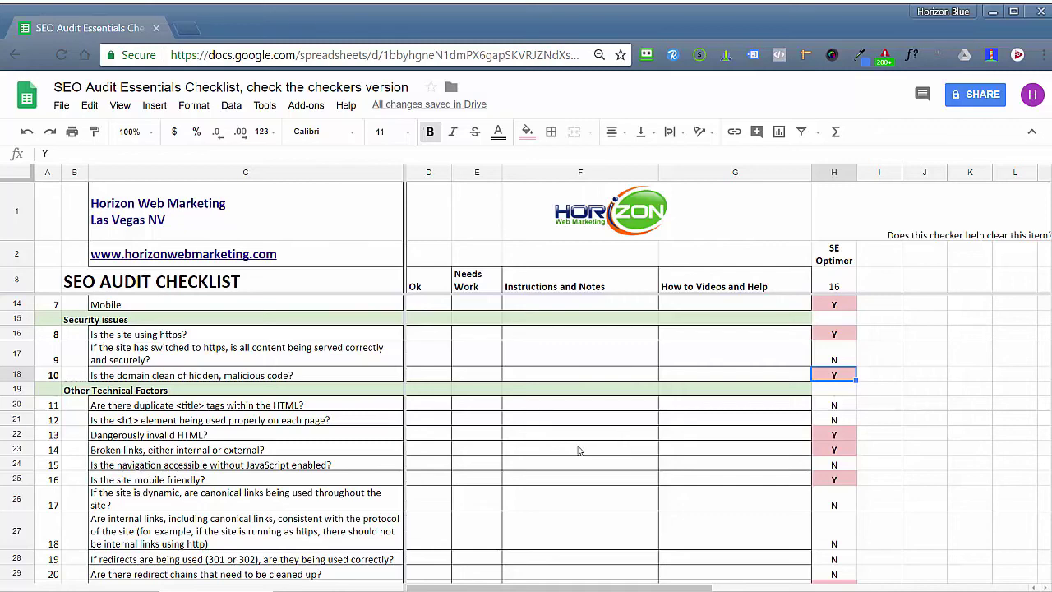
pyautogui.scroll(-3, 578, 451)
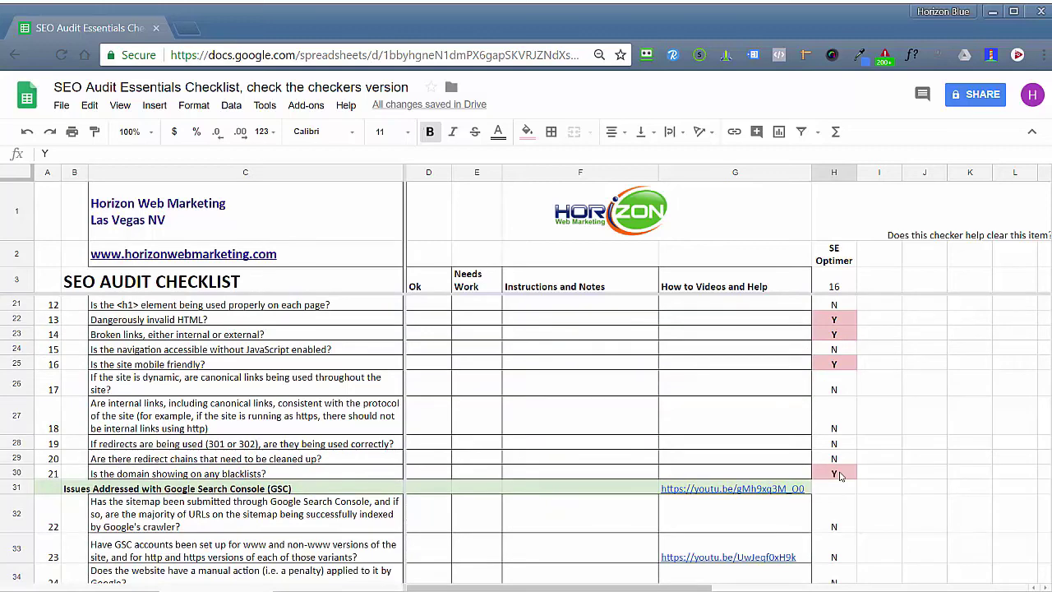
pyautogui.scroll(-8, 840, 476)
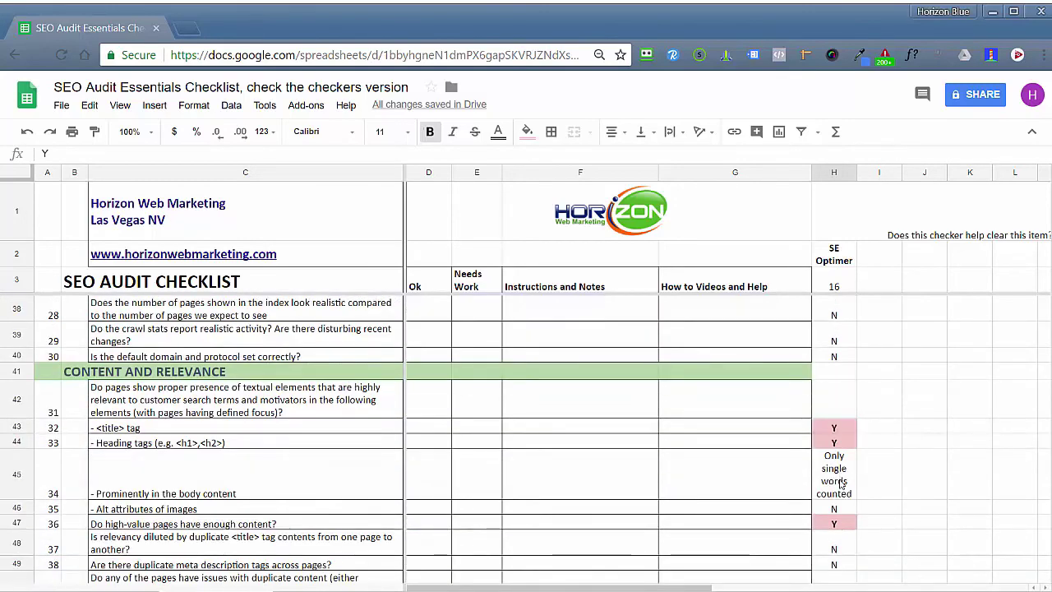
pyautogui.scroll(-4, 840, 477)
pyautogui.scroll(-3, 840, 485)
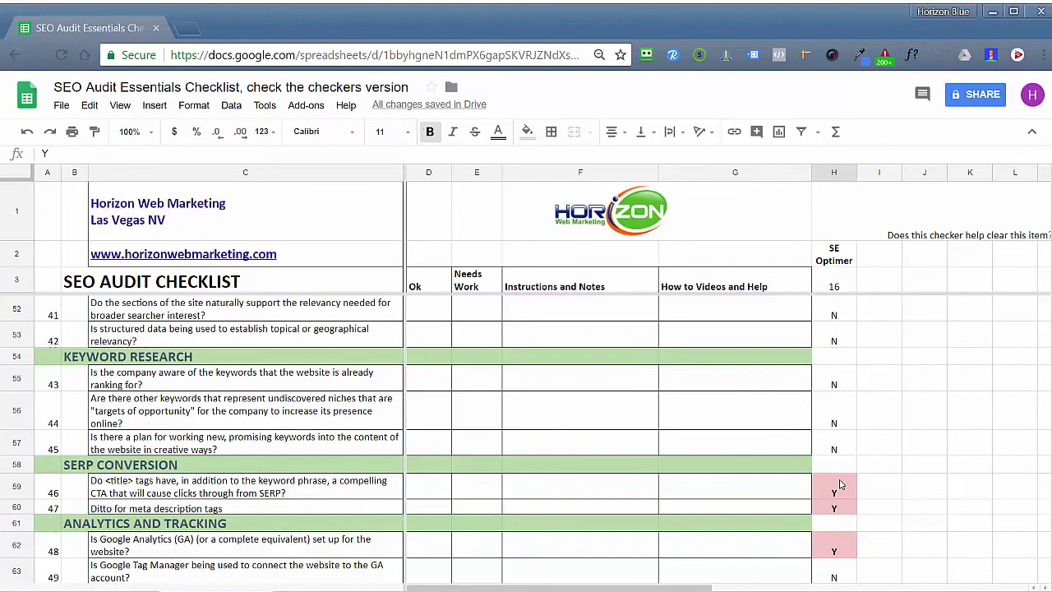
pyautogui.scroll(-2, 840, 485)
pyautogui.scroll(-1, 840, 485)
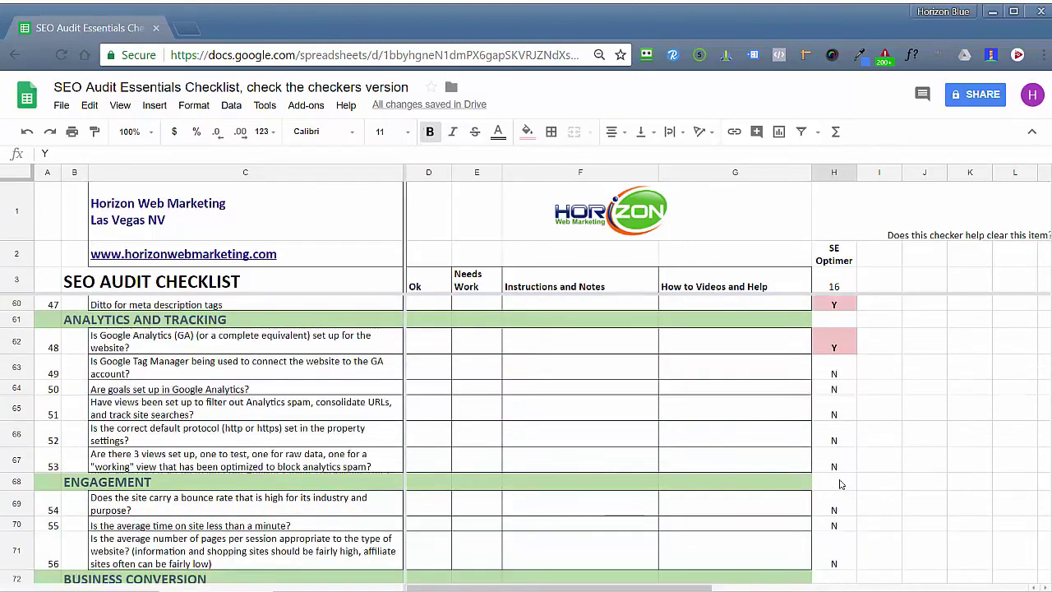
pyautogui.scroll(-1, 840, 485)
pyautogui.scroll(-3, 840, 485)
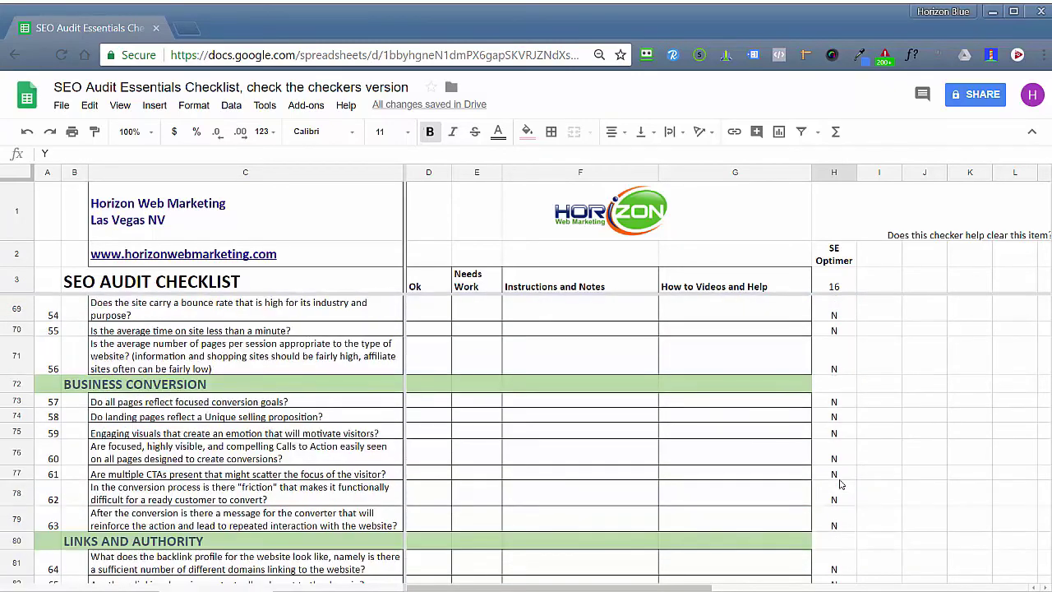
pyautogui.scroll(-3, 840, 485)
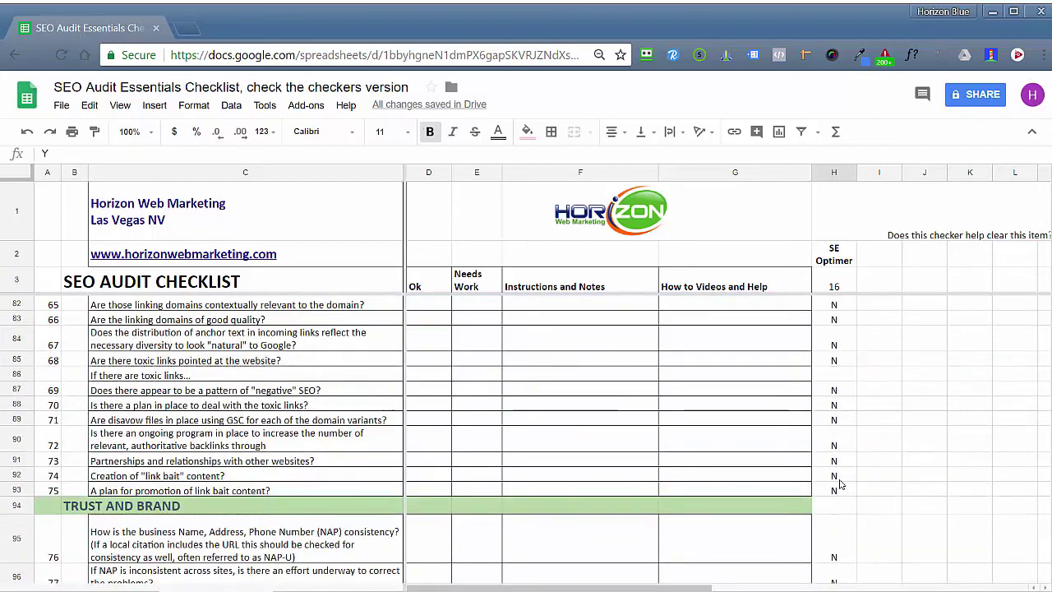
pyautogui.scroll(-3, 840, 485)
pyautogui.scroll(-2, 840, 485)
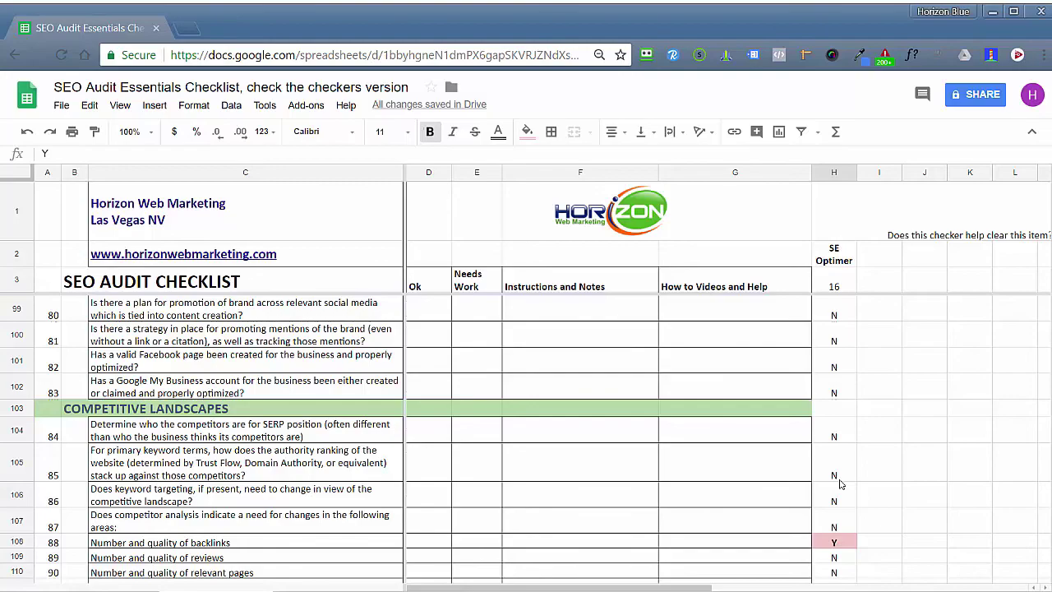
pyautogui.scroll(-2, 840, 485)
pyautogui.scroll(15, 840, 485)
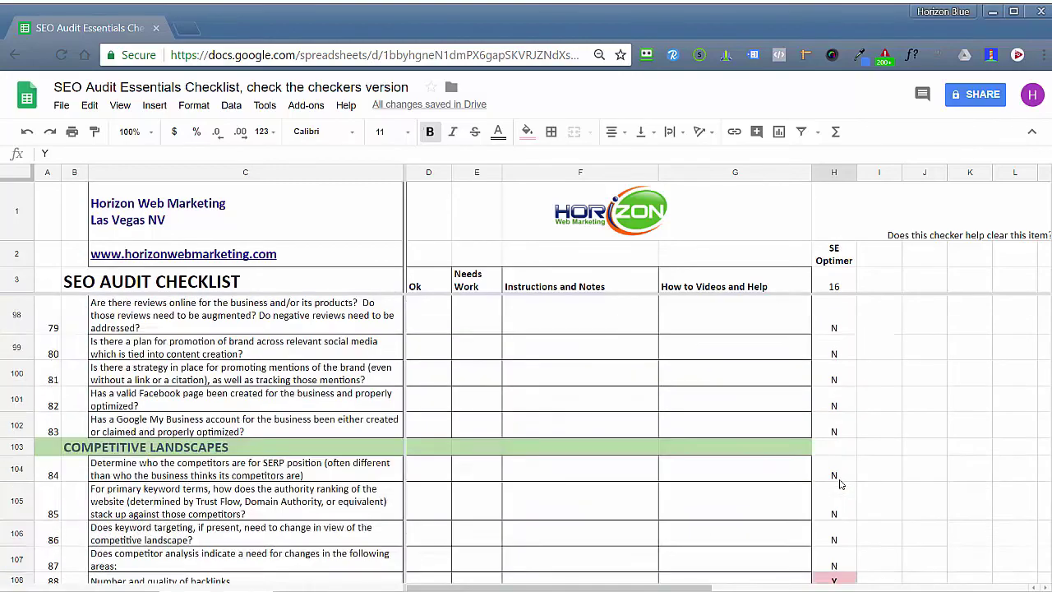
pyautogui.scroll(15, 840, 485)
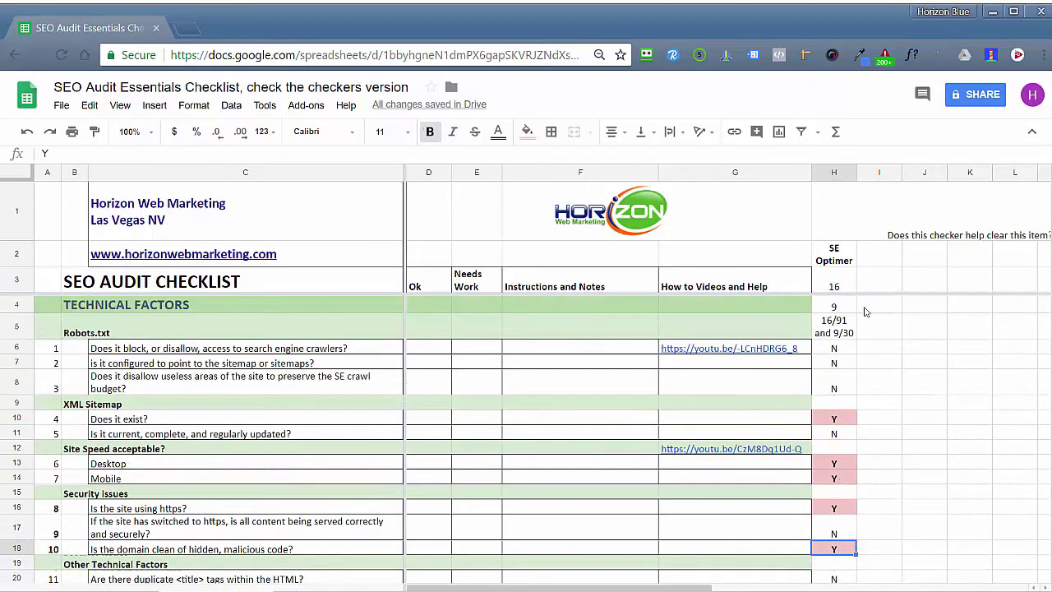
pyautogui.click(833, 349)
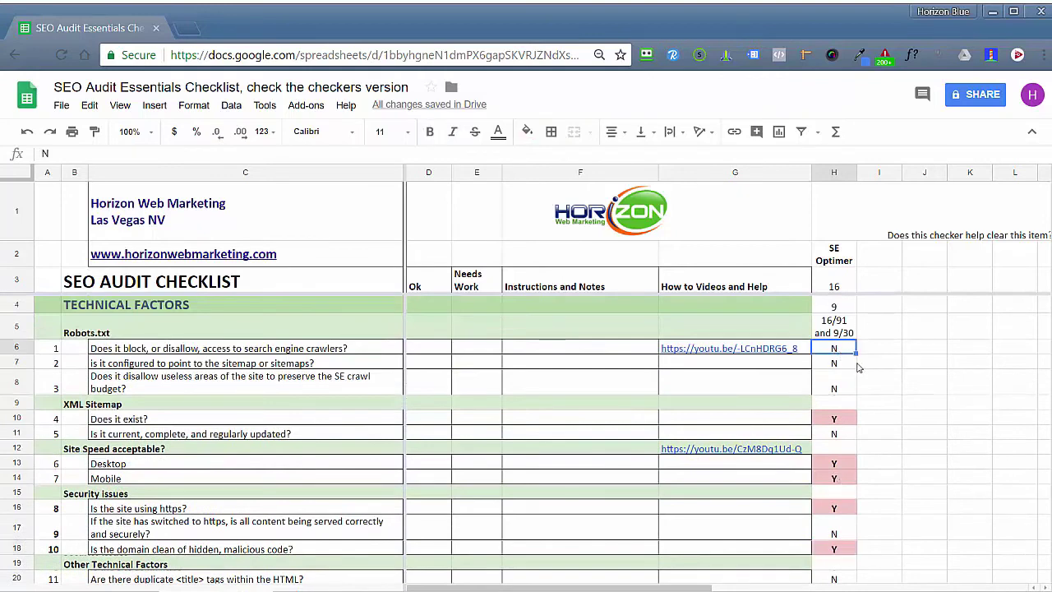